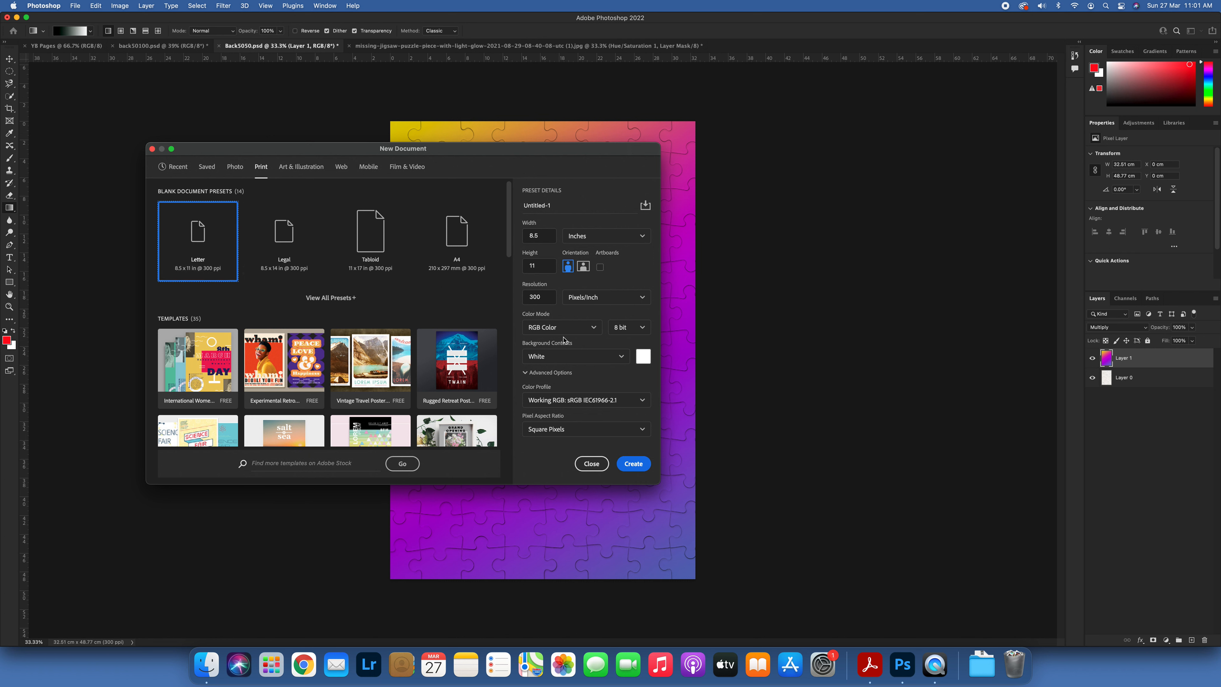
Step: Create a Letter-size RGB document with 16 bit depth, naming it yb1 followed by the person's first name
{"action": "left_click", "coordinate": [543, 203]}
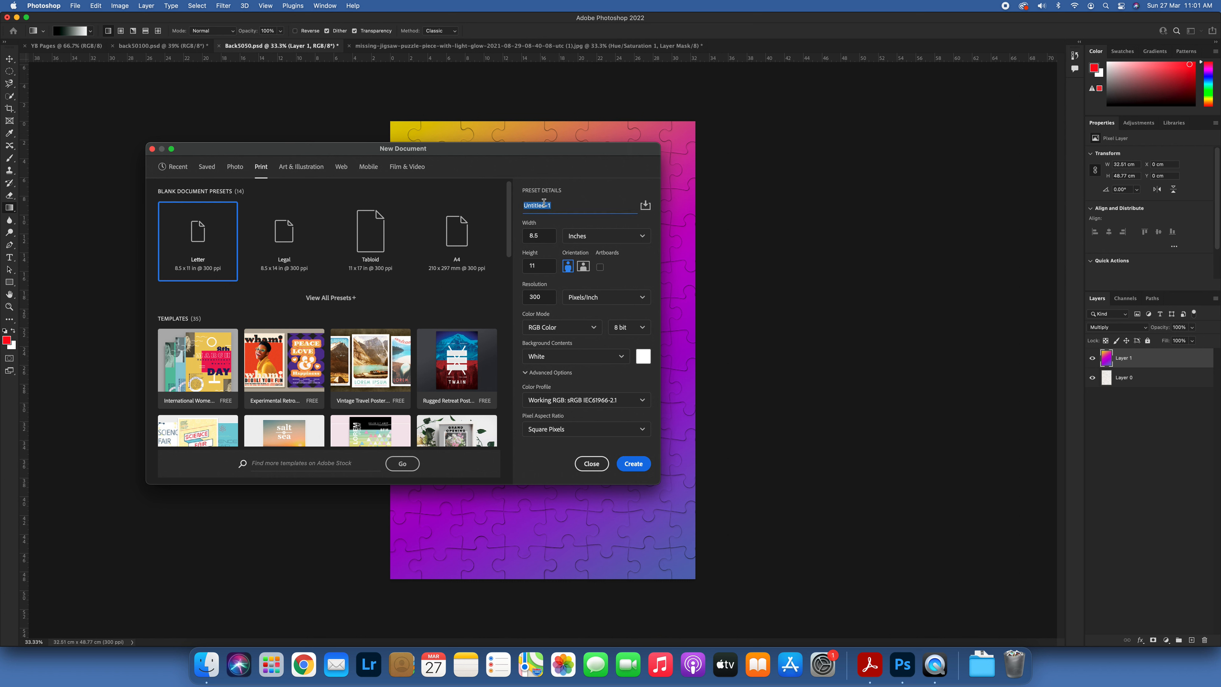
{"action": "type", "text": "yb1 david"}
{"action": "left_click", "coordinate": [644, 327]}
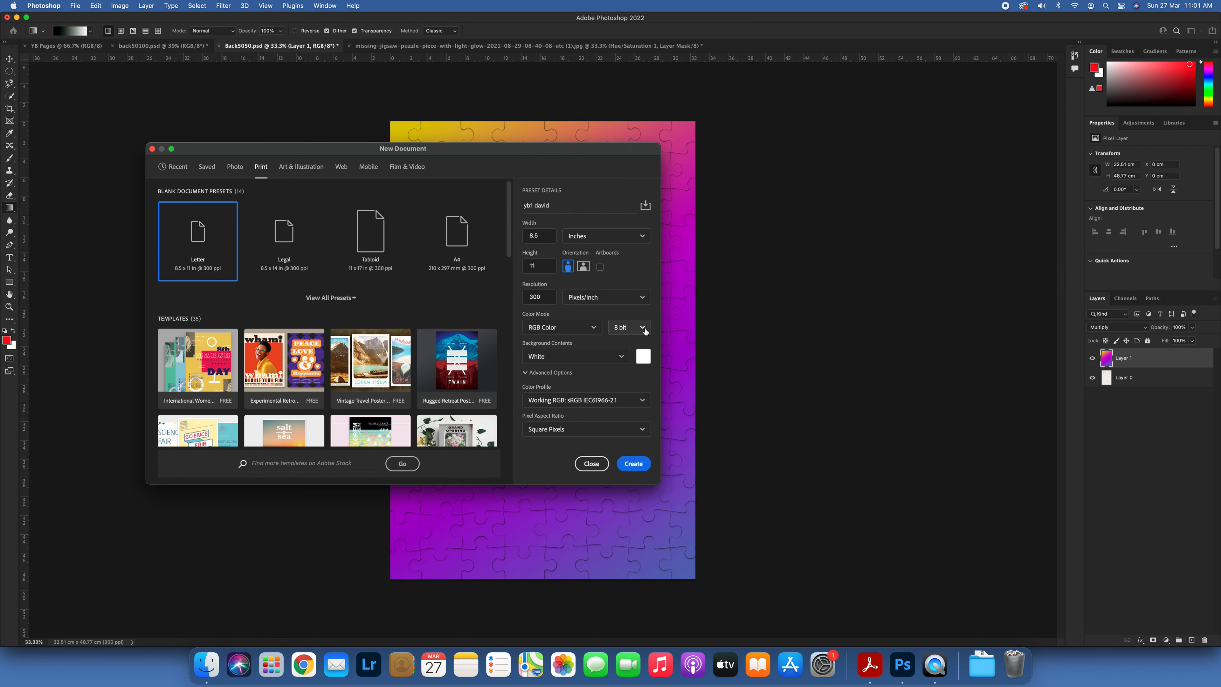
{"action": "left_click", "coordinate": [622, 361]}
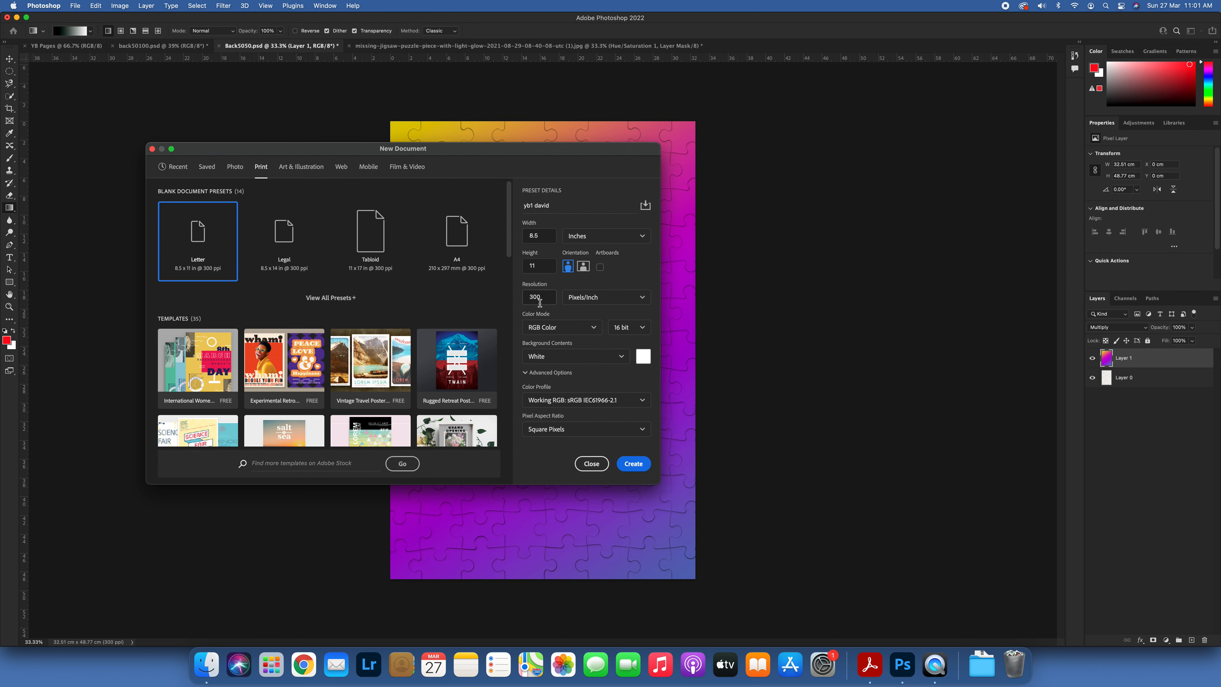
{"action": "left_click", "coordinate": [633, 463]}
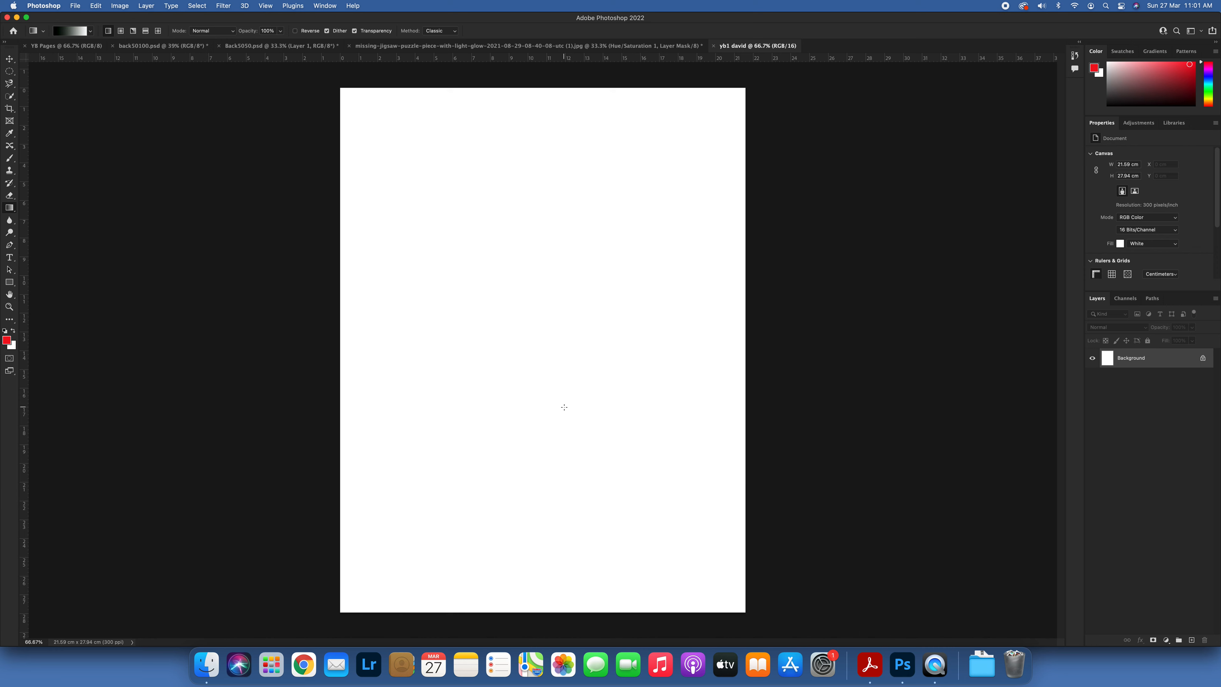
{"action": "key", "text": "super+o"}
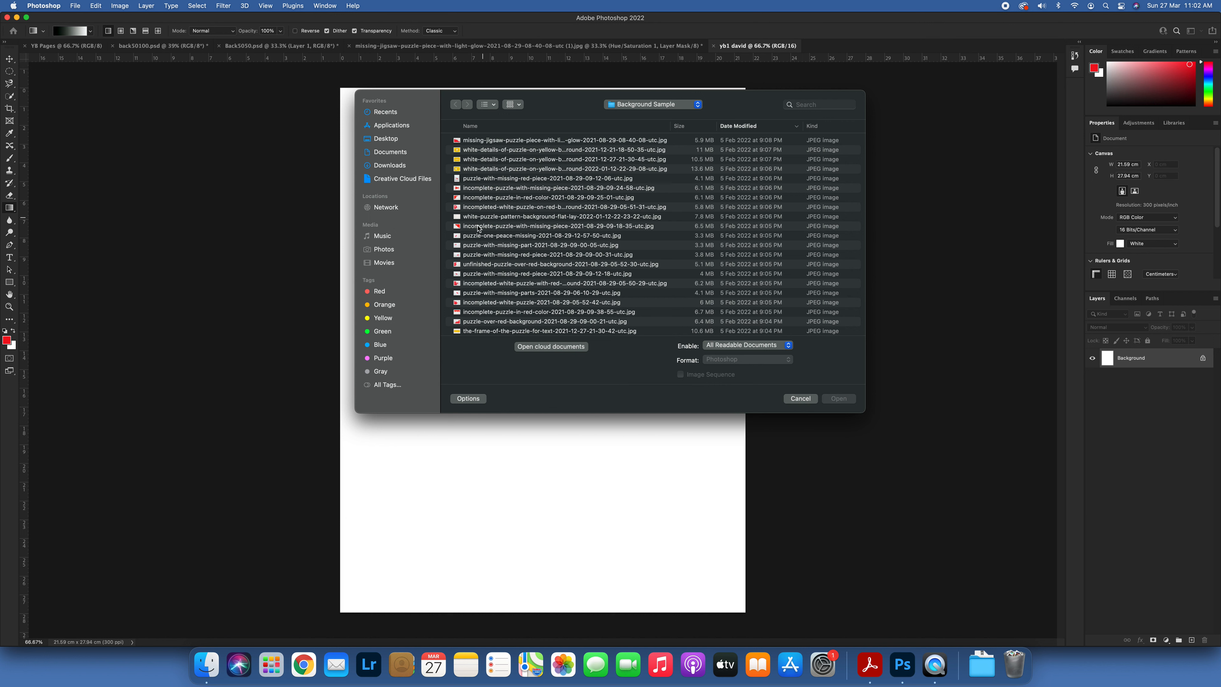
{"action": "scroll", "coordinate": [478, 228], "scroll_direction": "down", "scroll_amount": 5}
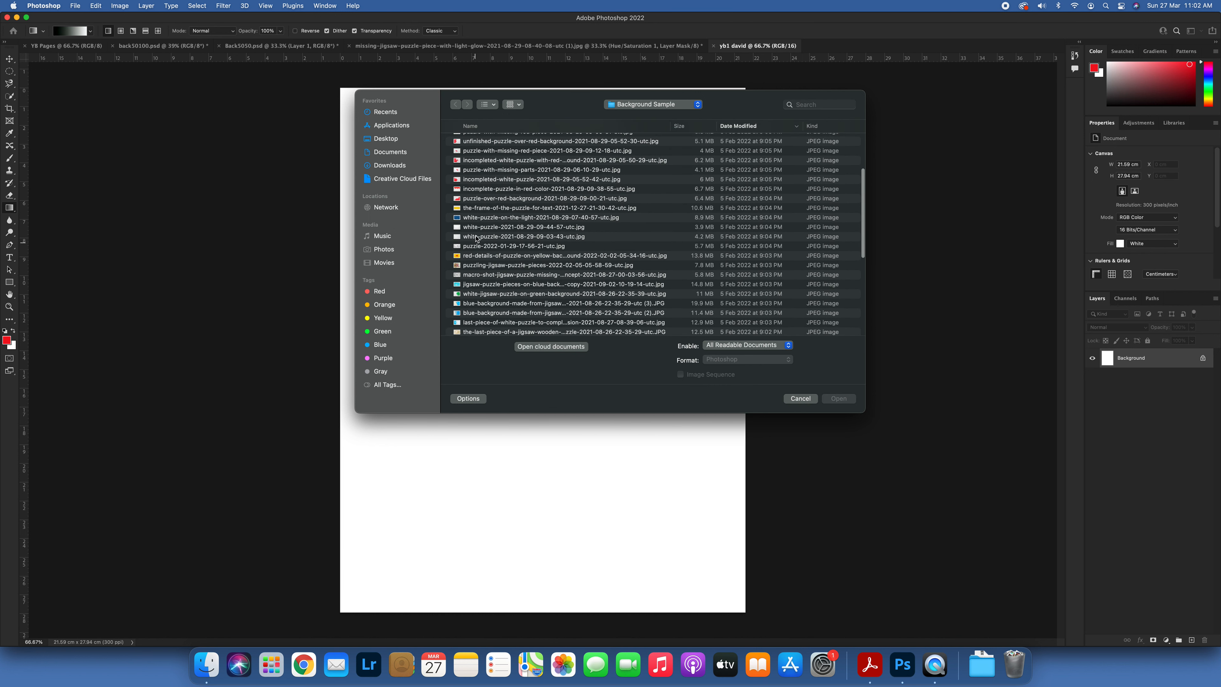
{"action": "left_click", "coordinate": [476, 231]}
{"action": "left_click", "coordinate": [830, 400]}
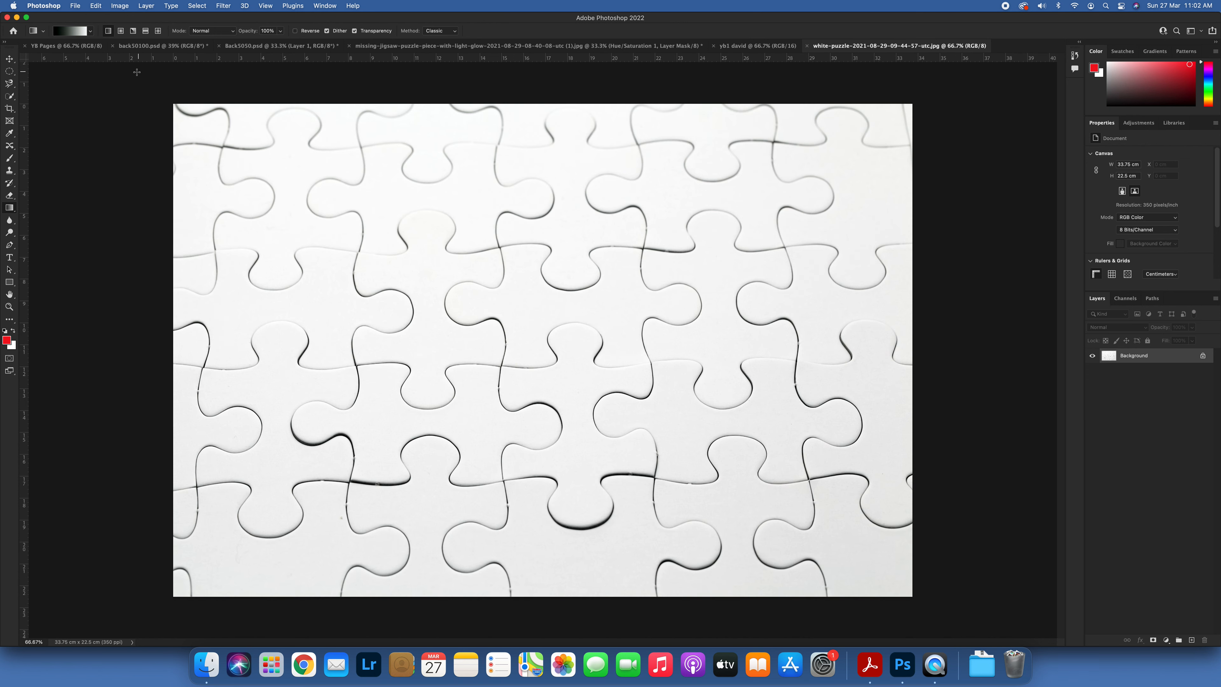
Step: Rotate the puzzle image 90° counter clockwise plus a further 180°, and unlock its Background layer
{"action": "left_click", "coordinate": [146, 5]}
{"action": "mouse_move", "coordinate": [126, 5]}
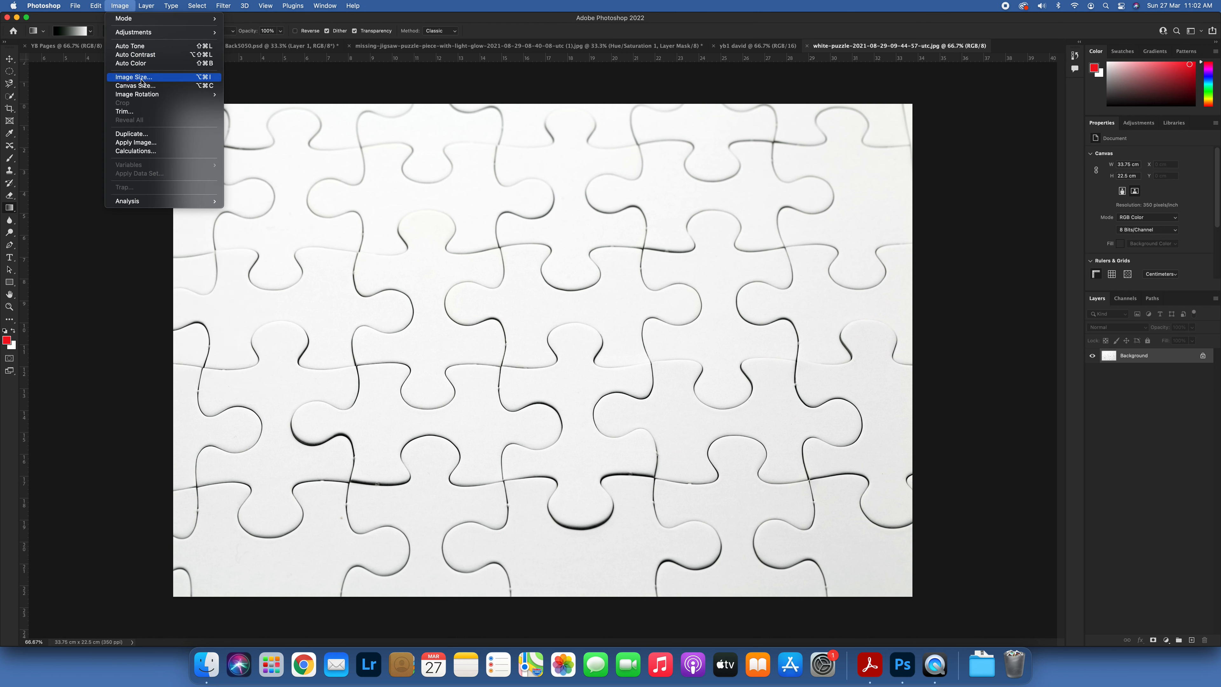
{"action": "mouse_move", "coordinate": [159, 94]}
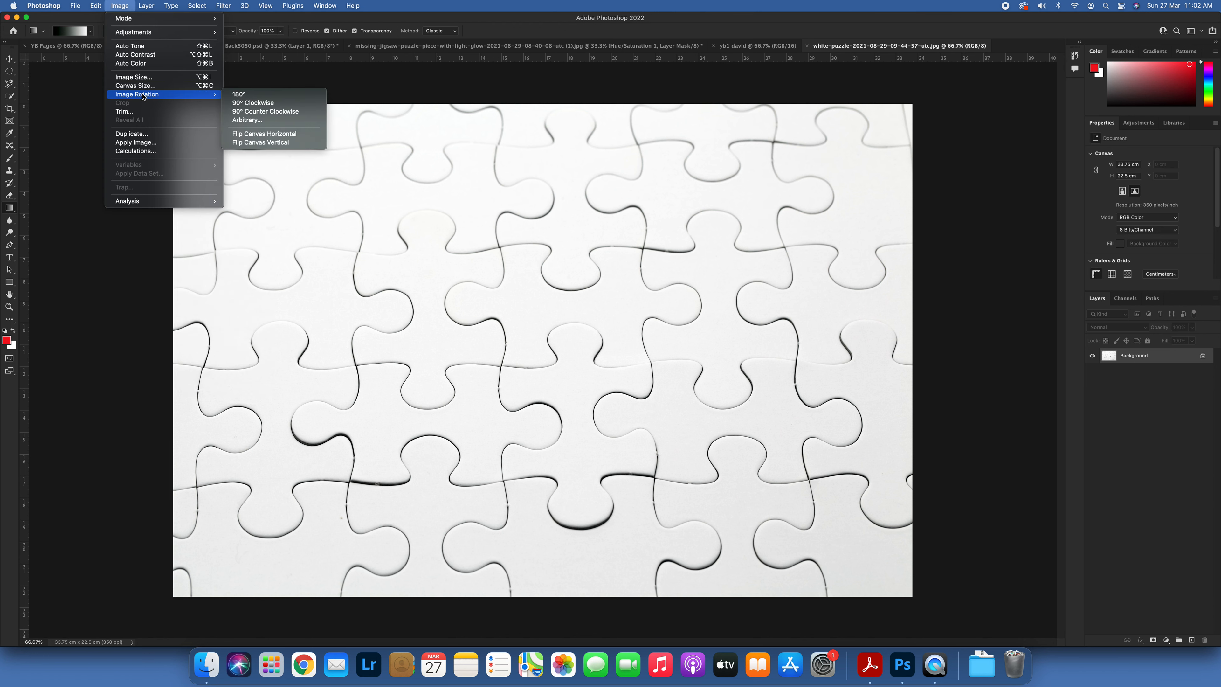
{"action": "left_click", "coordinate": [257, 112]}
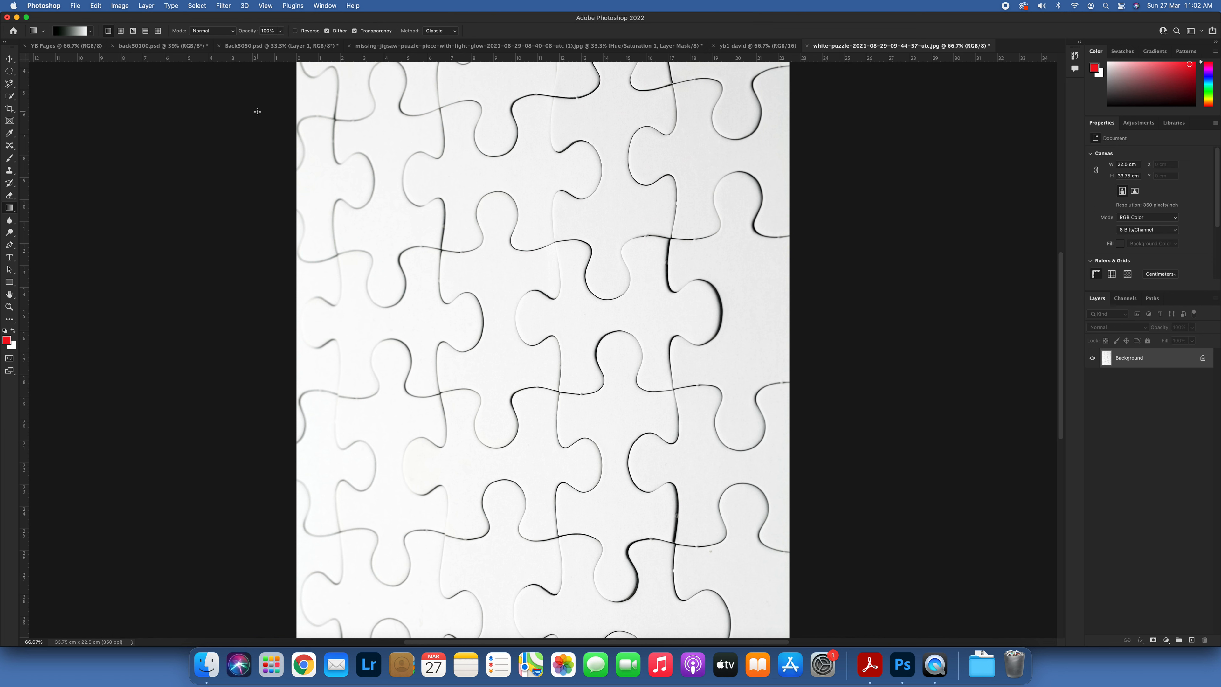
{"action": "left_click", "coordinate": [119, 6]}
{"action": "mouse_move", "coordinate": [159, 94]}
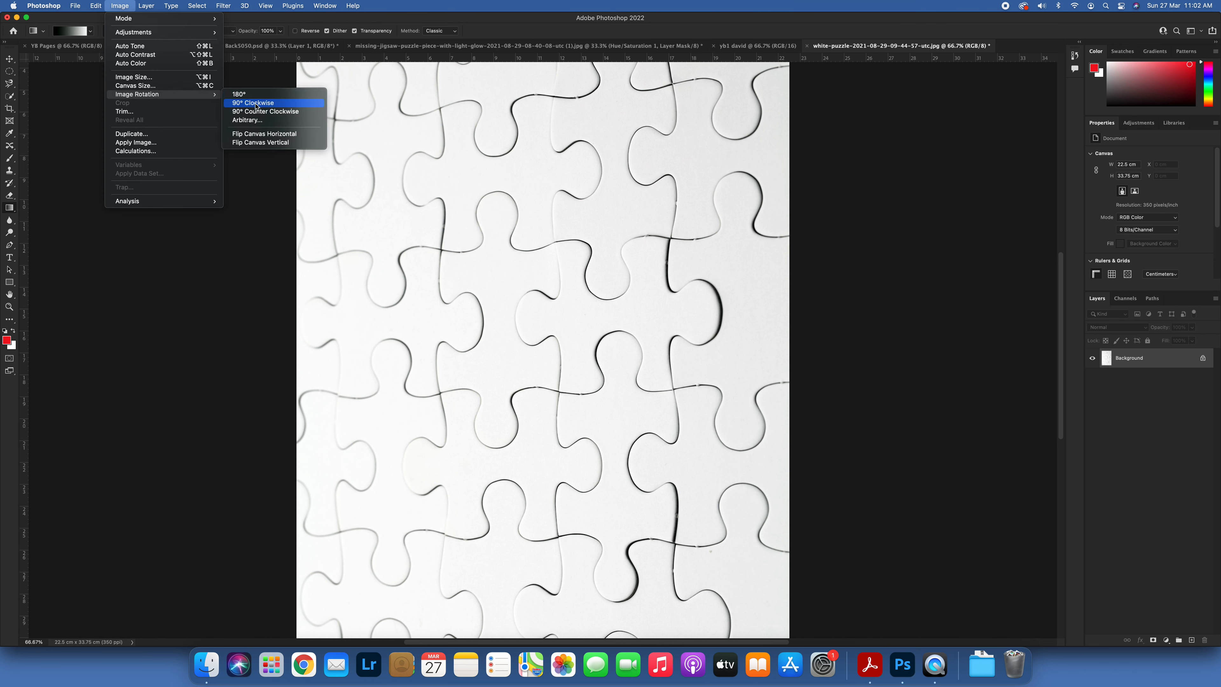
{"action": "left_click", "coordinate": [260, 97]}
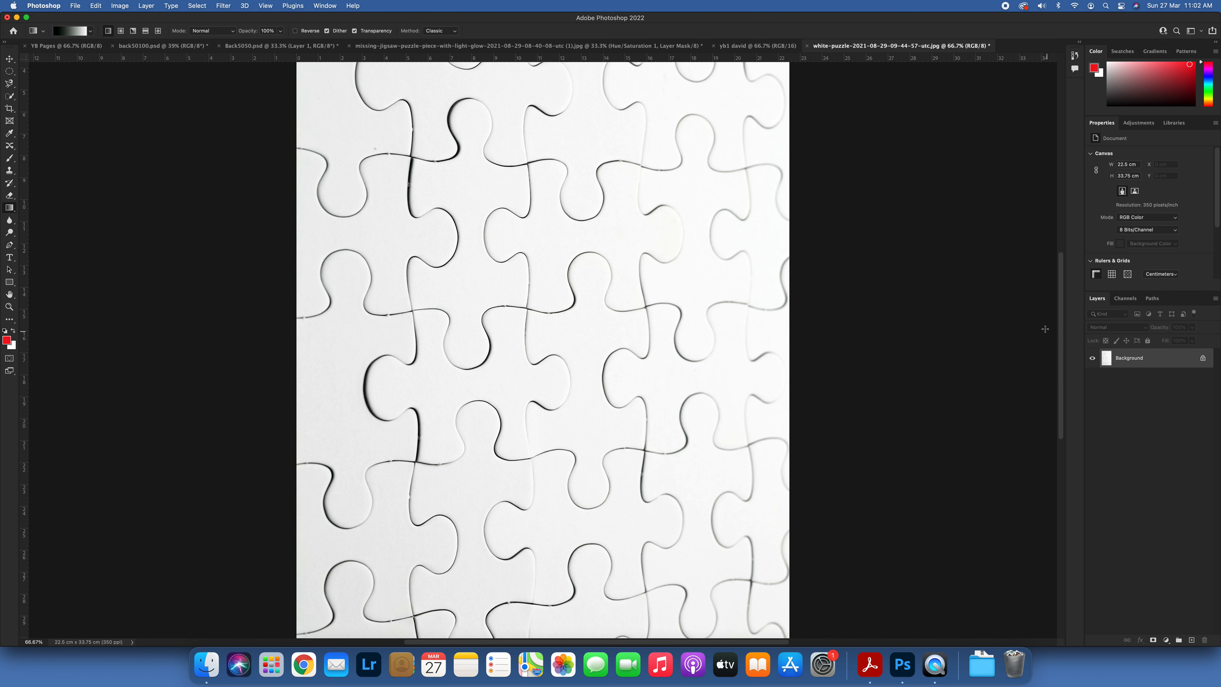
{"action": "left_click", "coordinate": [1202, 358]}
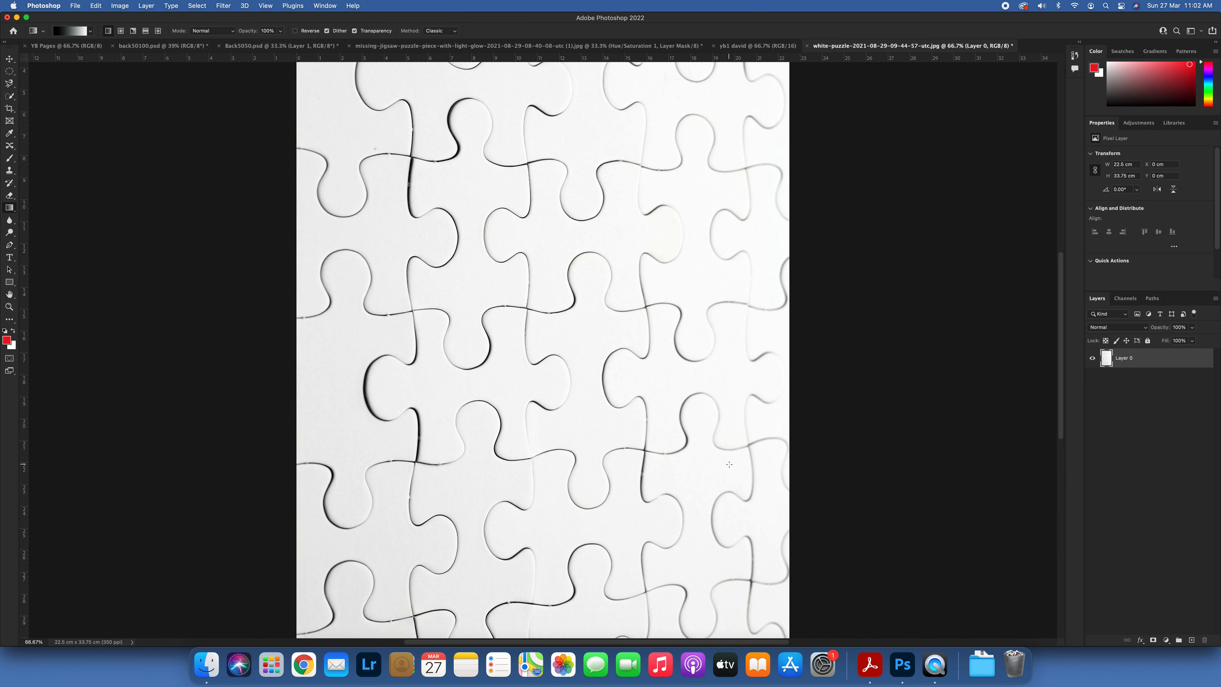
Step: Try diagonal black-to-white linear gradients directly on the puzzle layer and undo them
{"action": "scroll", "coordinate": [729, 464], "scroll_direction": "down", "scroll_amount": 2}
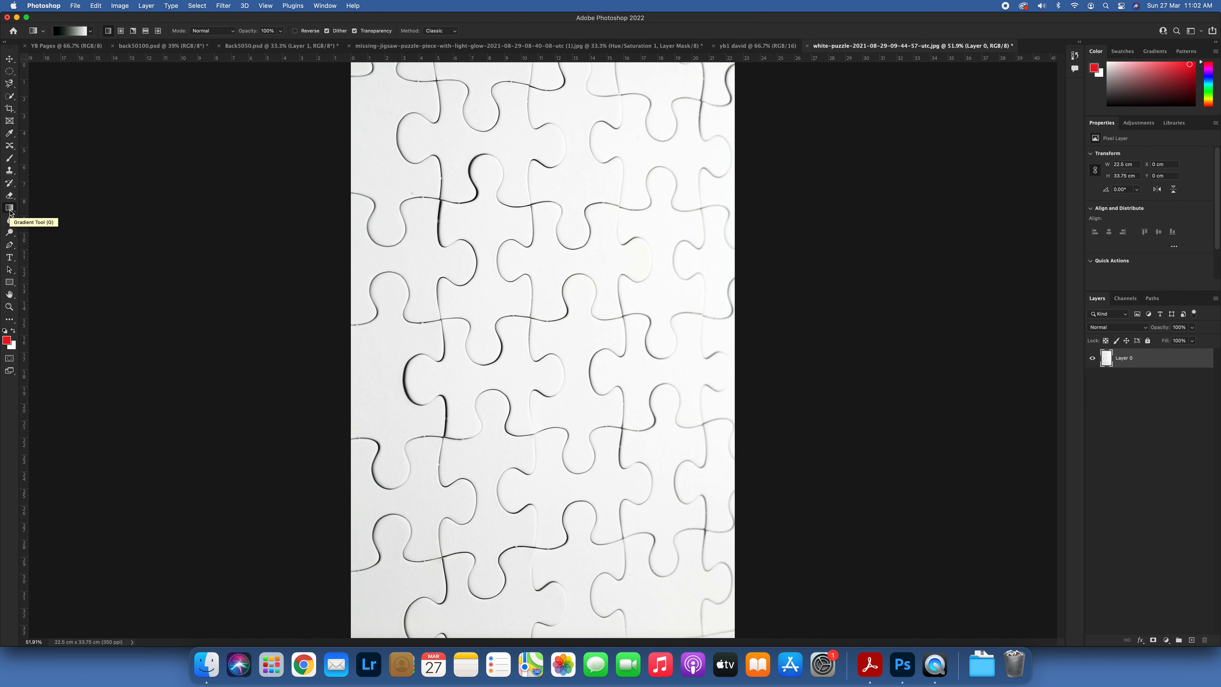
{"action": "key", "text": "super+minus"}
{"action": "key", "text": "super+minus"}
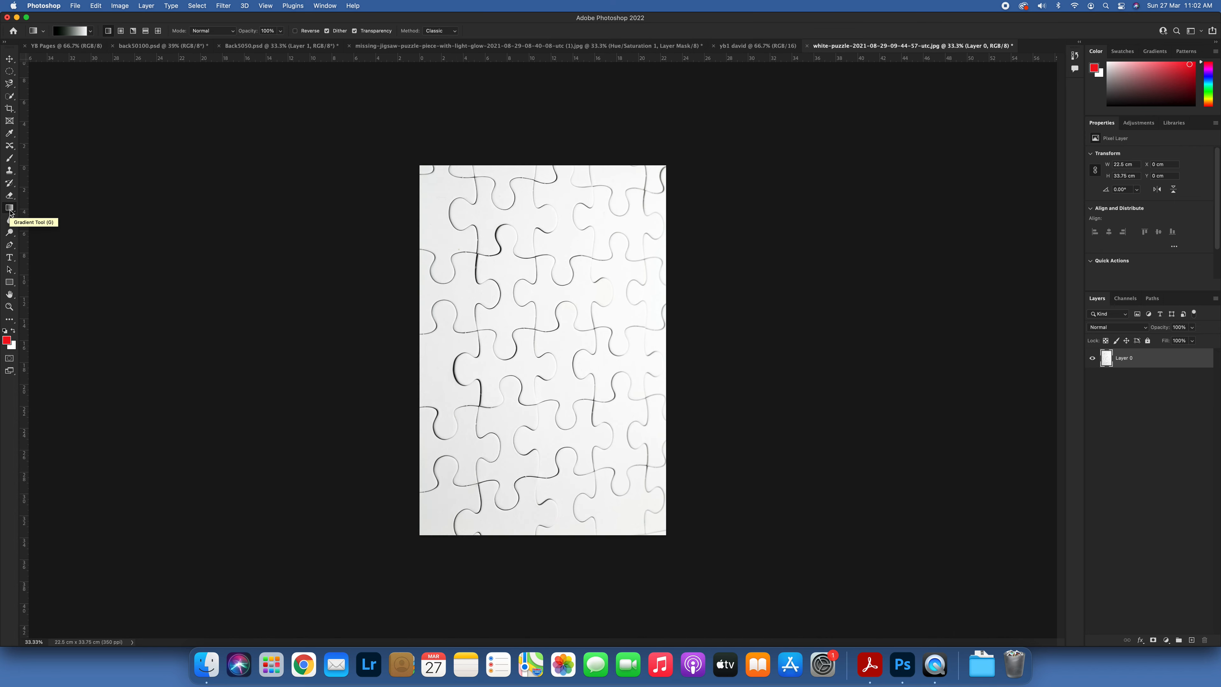
{"action": "key", "text": "super+plus"}
{"action": "key", "text": "super+minus"}
{"action": "left_click_drag", "start_coordinate": [429, 180], "coordinate": [657, 526]}
{"action": "left_click_drag", "start_coordinate": [653, 173], "coordinate": [490, 481]}
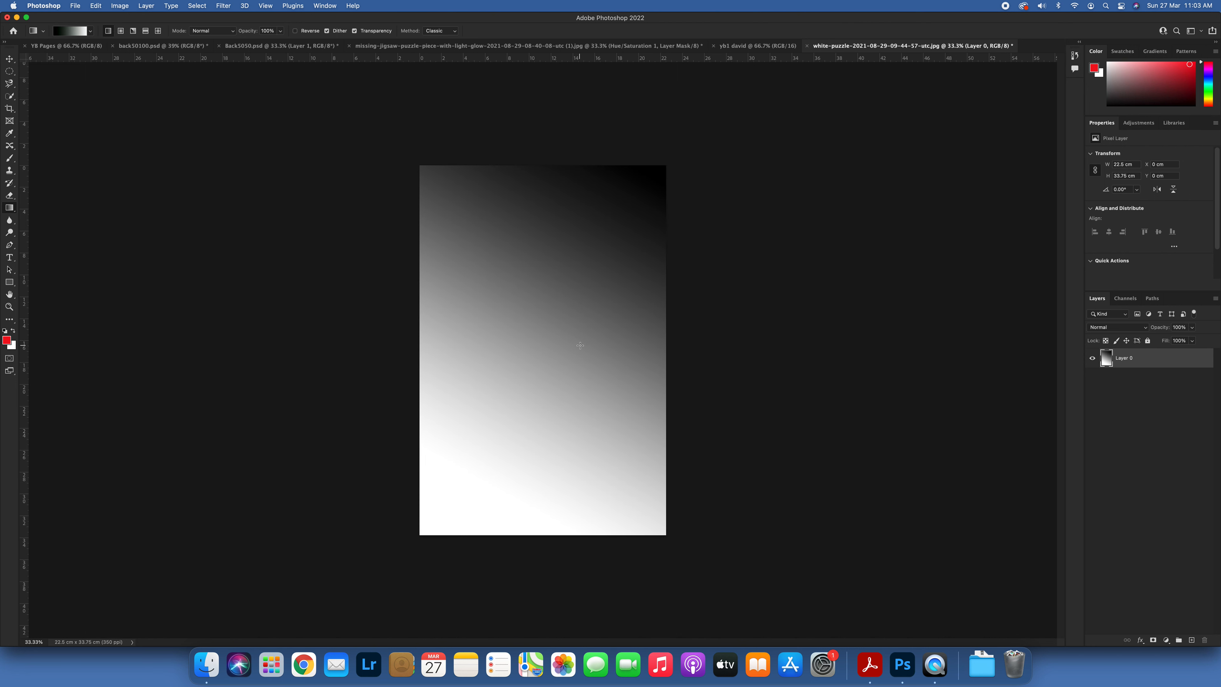
{"action": "key", "text": "ctrl+z"}
{"action": "key", "text": "ctrl+z"}
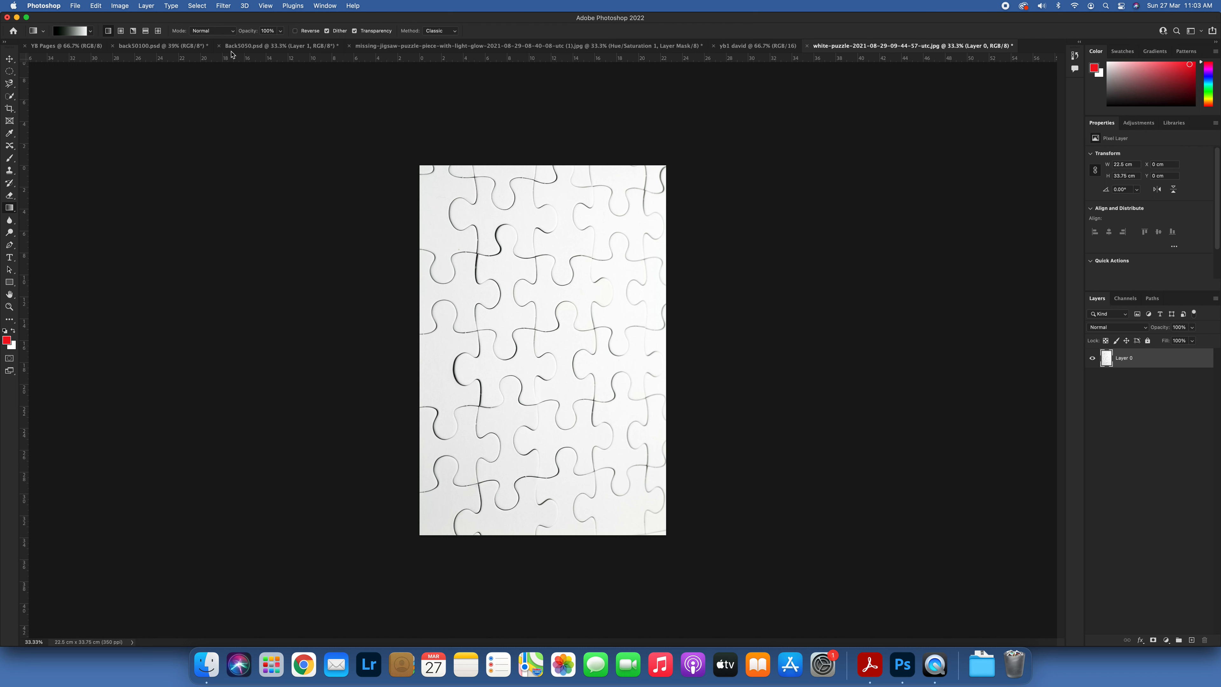
Step: Add a new layer above the puzzle layer, keeping the default name and settings
{"action": "left_click", "coordinate": [147, 11]}
{"action": "mouse_move", "coordinate": [149, 10]}
{"action": "left_click", "coordinate": [300, 19]}
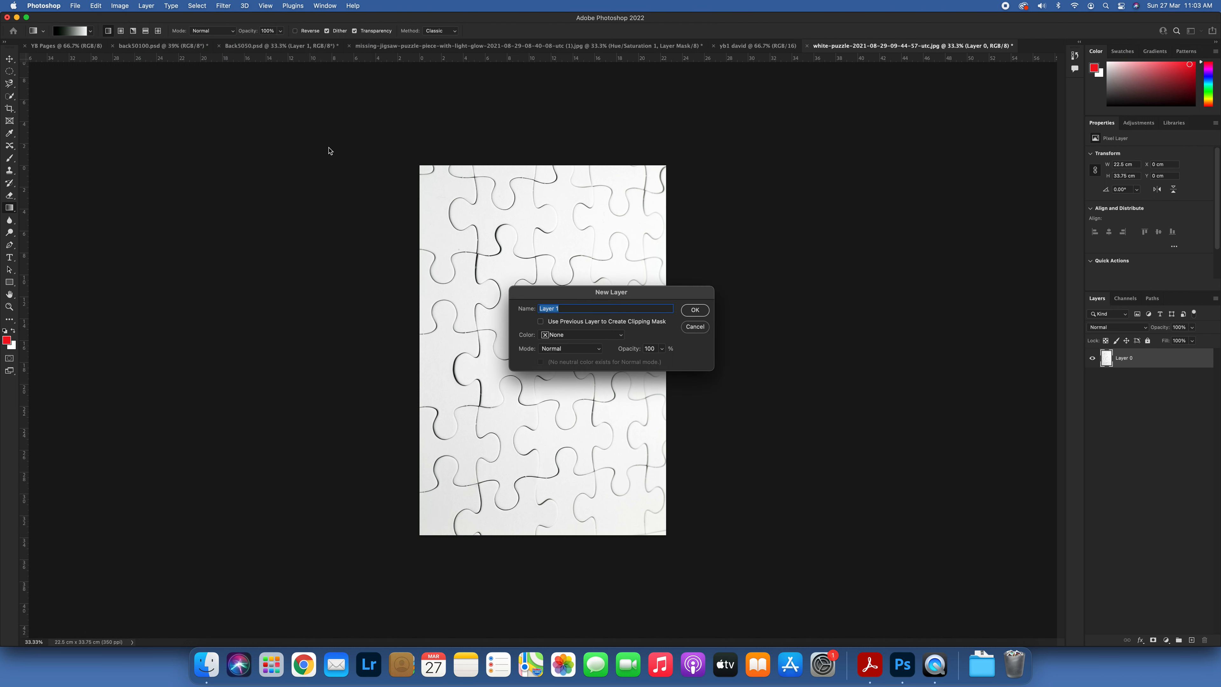
{"action": "left_click", "coordinate": [695, 311]}
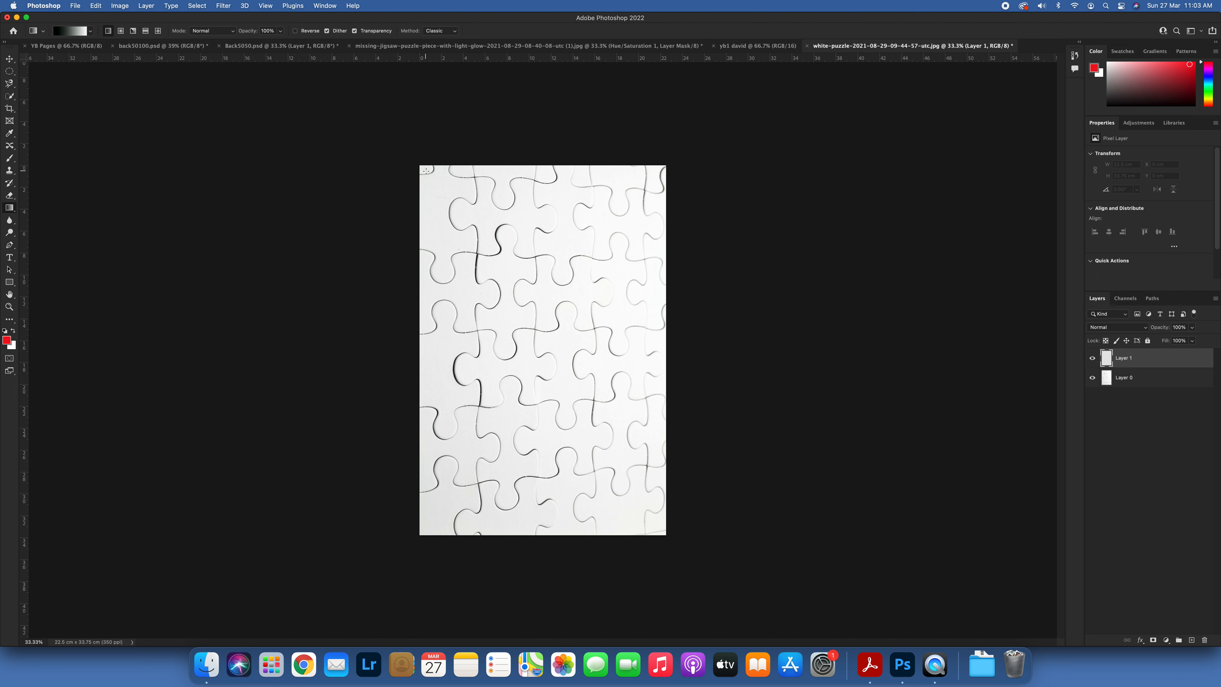
Step: Fill the new layer with a diagonal black-to-white linear gradient and set its blend mode to Multiply
{"action": "left_click_drag", "start_coordinate": [426, 170], "coordinate": [658, 526]}
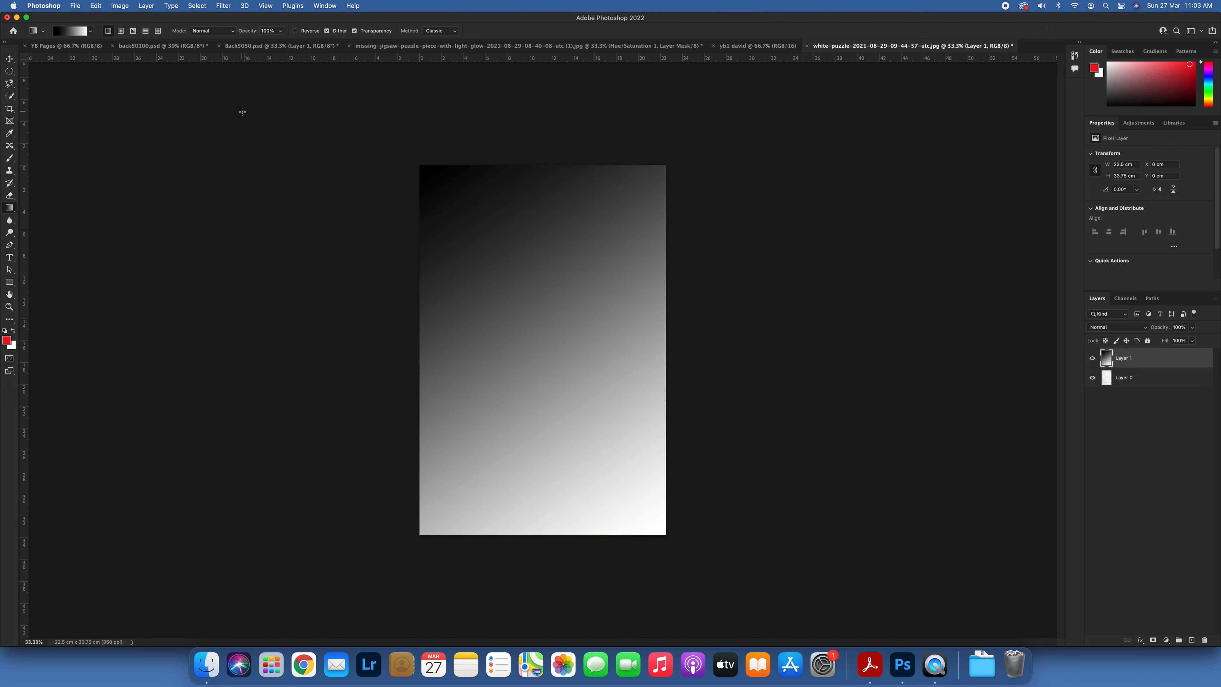
{"action": "left_click", "coordinate": [1135, 328]}
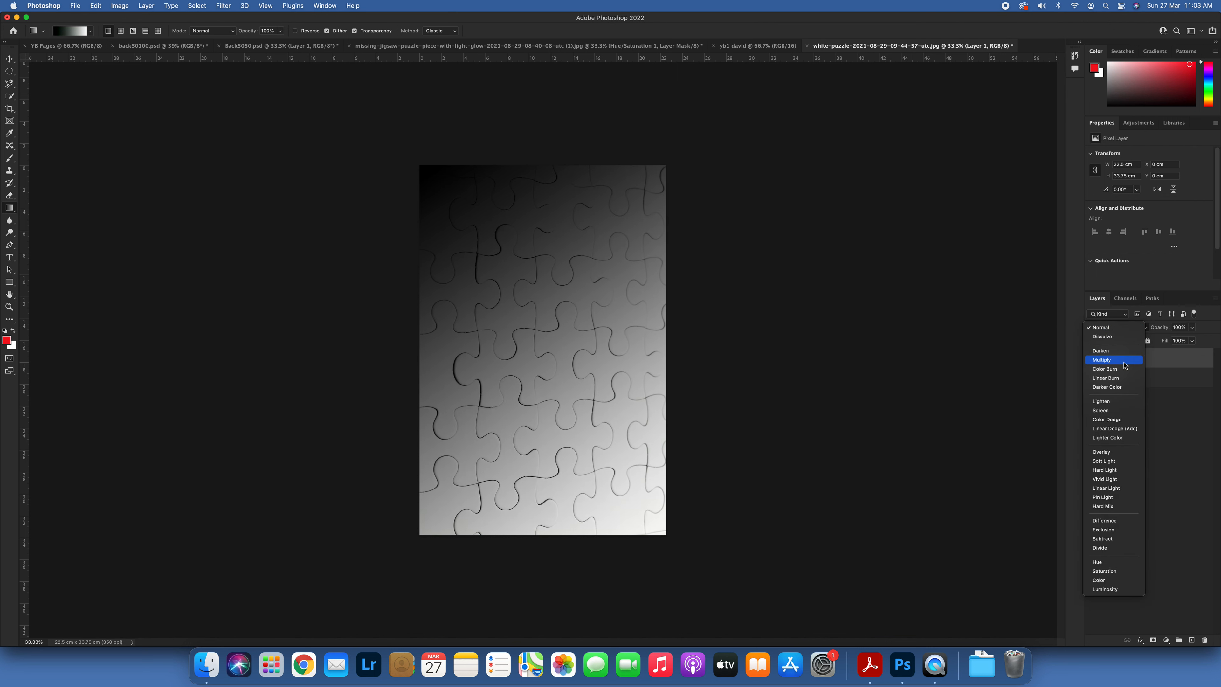
{"action": "left_click", "coordinate": [1124, 365]}
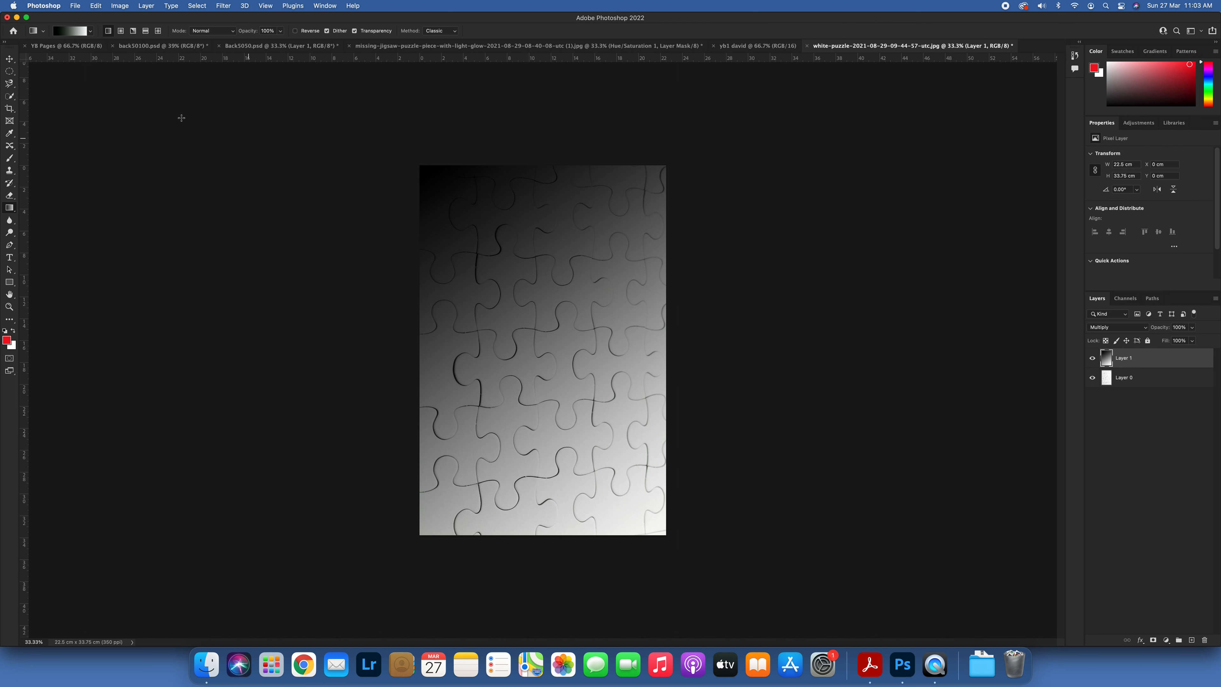
Step: Replace the linear gradient on Layer 1 with a radial gradient running from the image centre to its lower edge
{"action": "left_click", "coordinate": [121, 31]}
{"action": "left_click_drag", "start_coordinate": [540, 182], "coordinate": [548, 357]}
{"action": "left_click_drag", "start_coordinate": [537, 312], "coordinate": [550, 522]}
{"action": "left_click_drag", "start_coordinate": [547, 357], "coordinate": [567, 537]}
{"action": "left_click", "coordinate": [121, 30]}
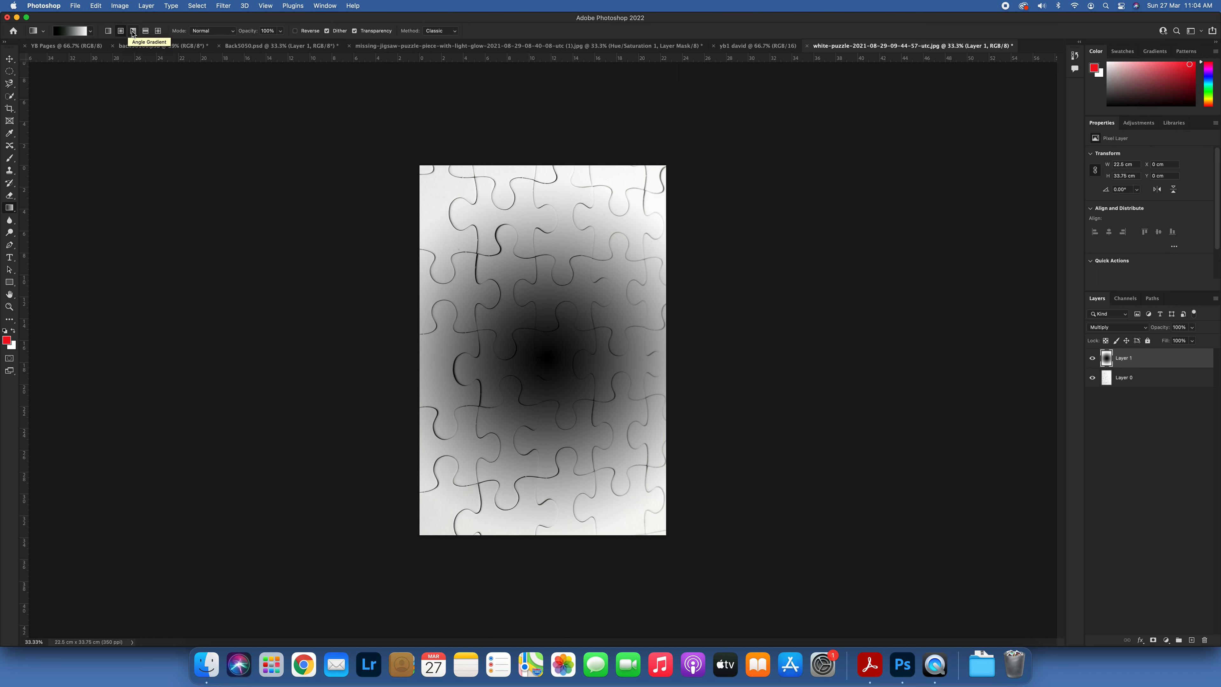
Step: Try an angle gradient and a reflected gradient on Layer 1, each running from near the centre to the lower edge
{"action": "left_click", "coordinate": [133, 33]}
{"action": "left_click_drag", "start_coordinate": [555, 344], "coordinate": [556, 530]}
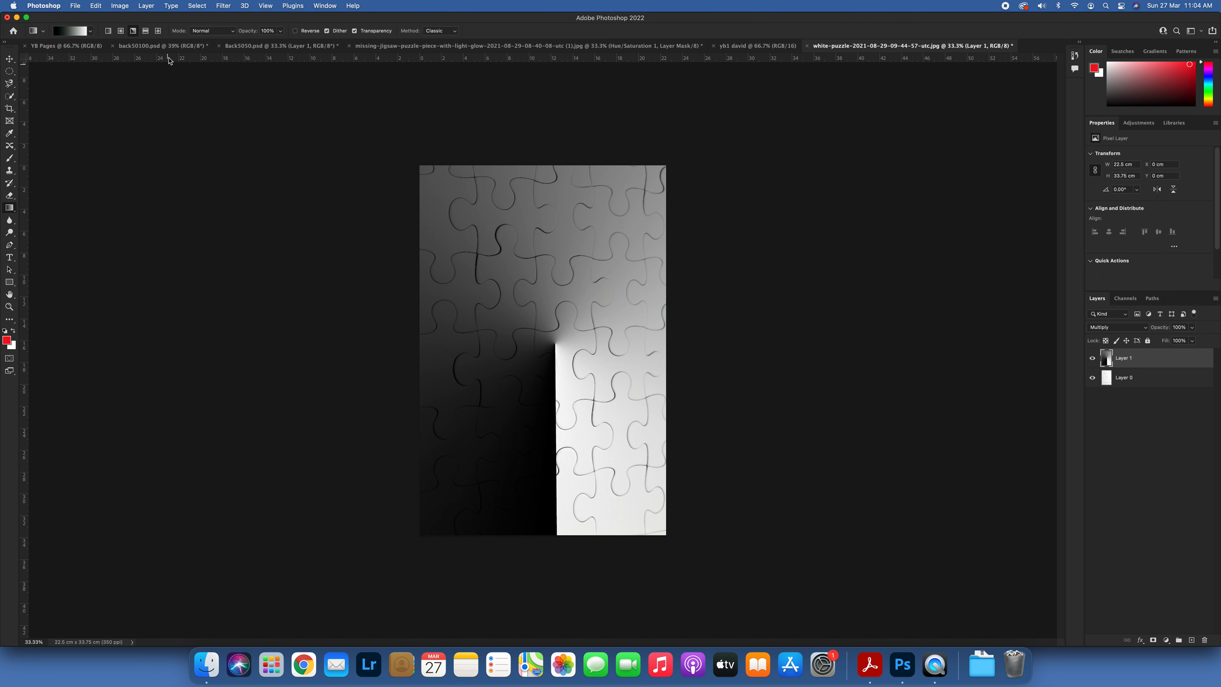
{"action": "left_click", "coordinate": [145, 31]}
{"action": "left_click_drag", "start_coordinate": [538, 320], "coordinate": [541, 541]}
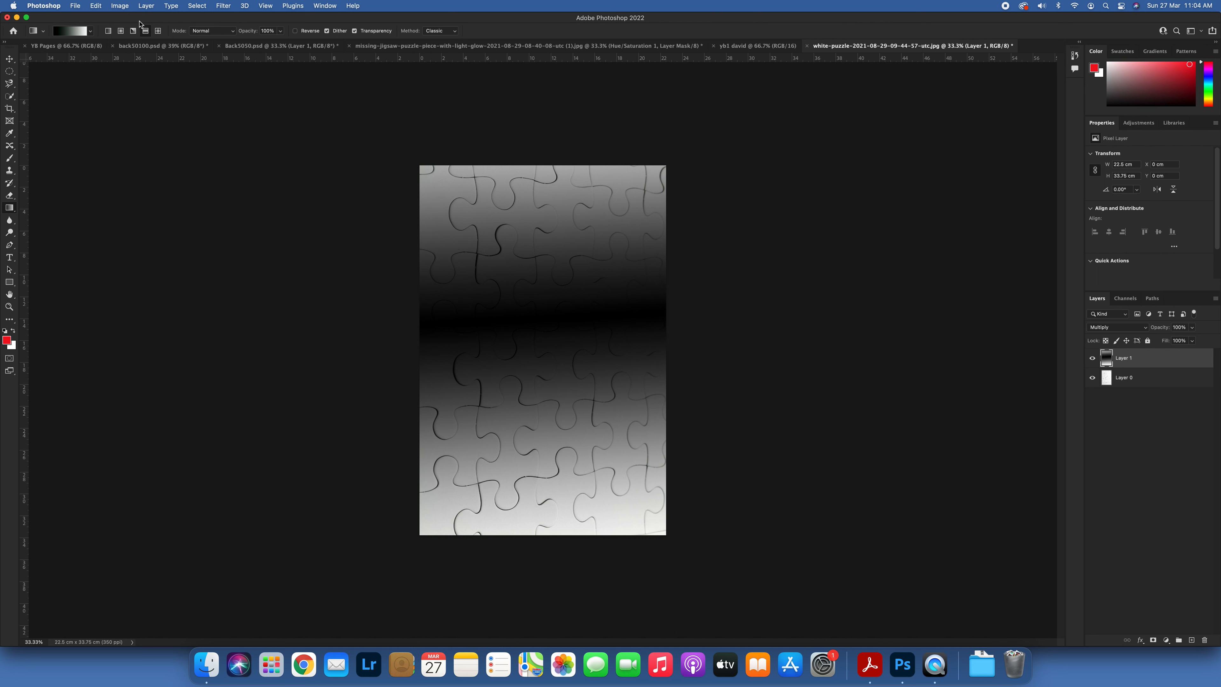
Step: Apply a diamond gradient to Layer 1, running from the image centre to its lower edge
{"action": "left_click", "coordinate": [157, 32]}
{"action": "left_click_drag", "start_coordinate": [547, 345], "coordinate": [556, 532]}
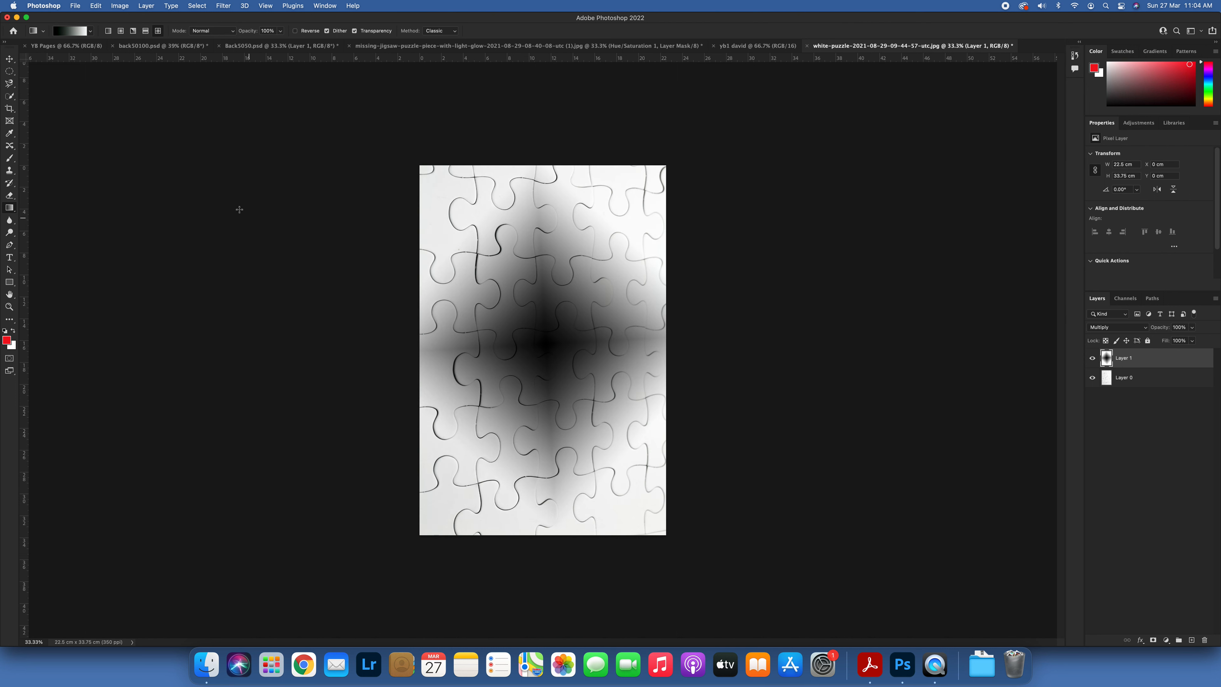
Step: Edit the gradient and change its starting black colour stop to orange-yellow f4ba0a
{"action": "left_click", "coordinate": [67, 31]}
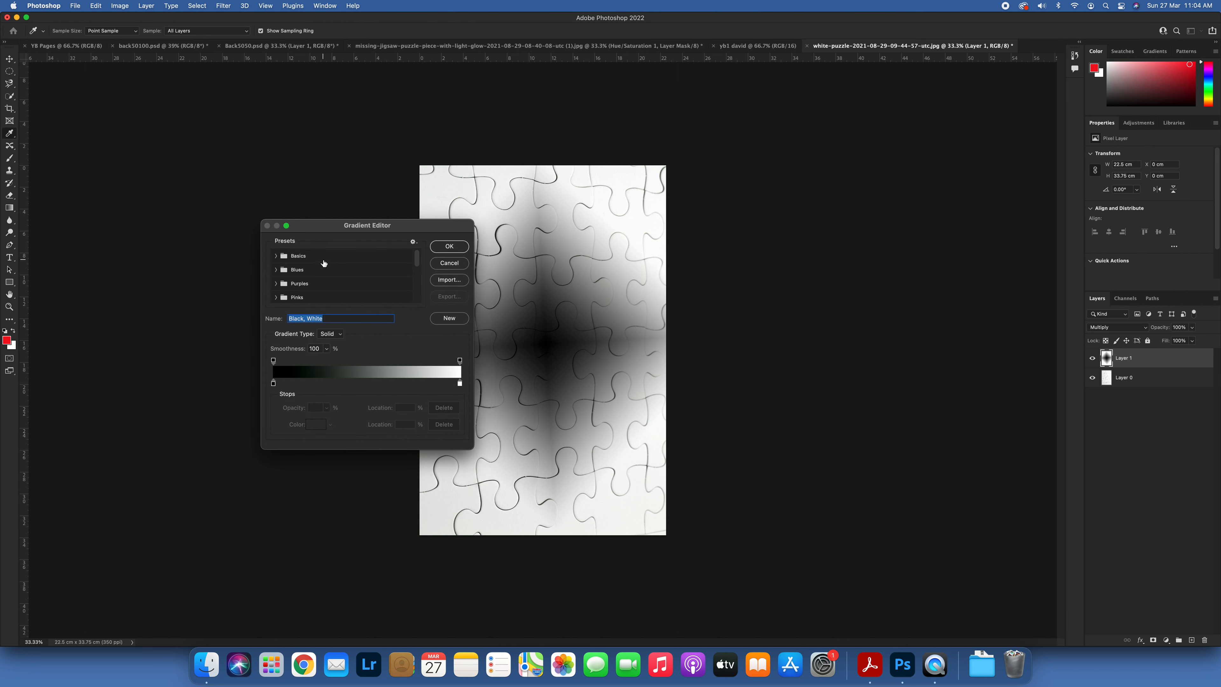
{"action": "left_click", "coordinate": [273, 384]}
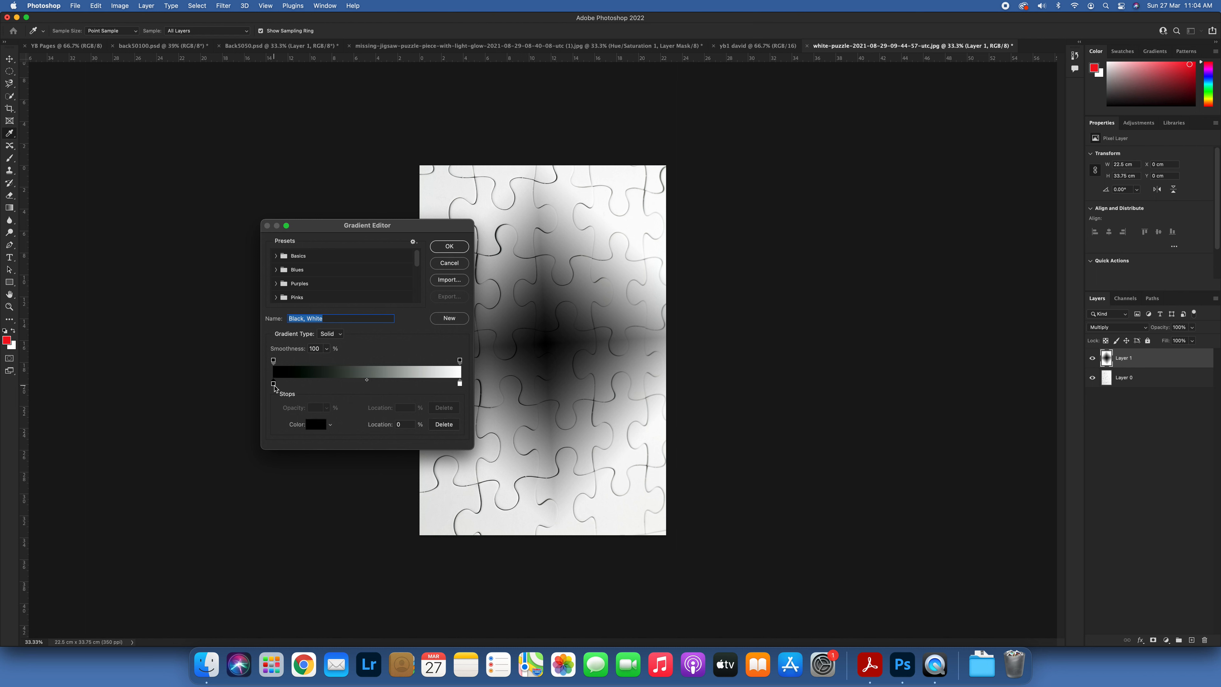
{"action": "left_click", "coordinate": [314, 428]}
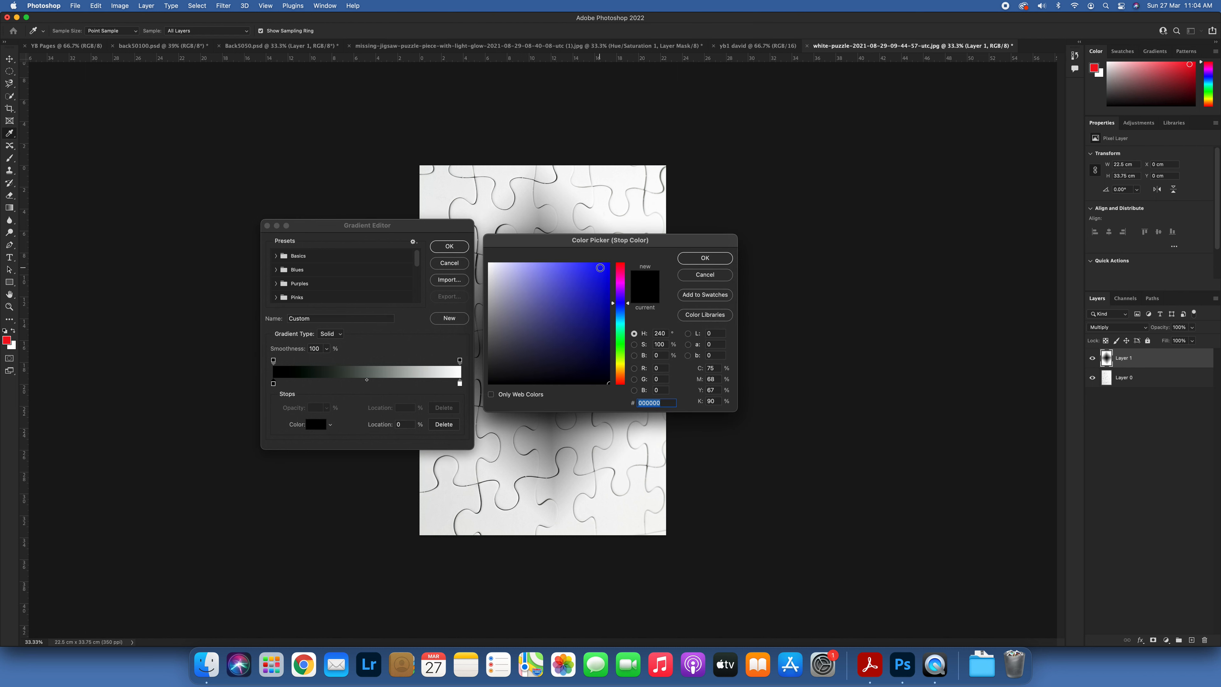
{"action": "left_click", "coordinate": [605, 268]}
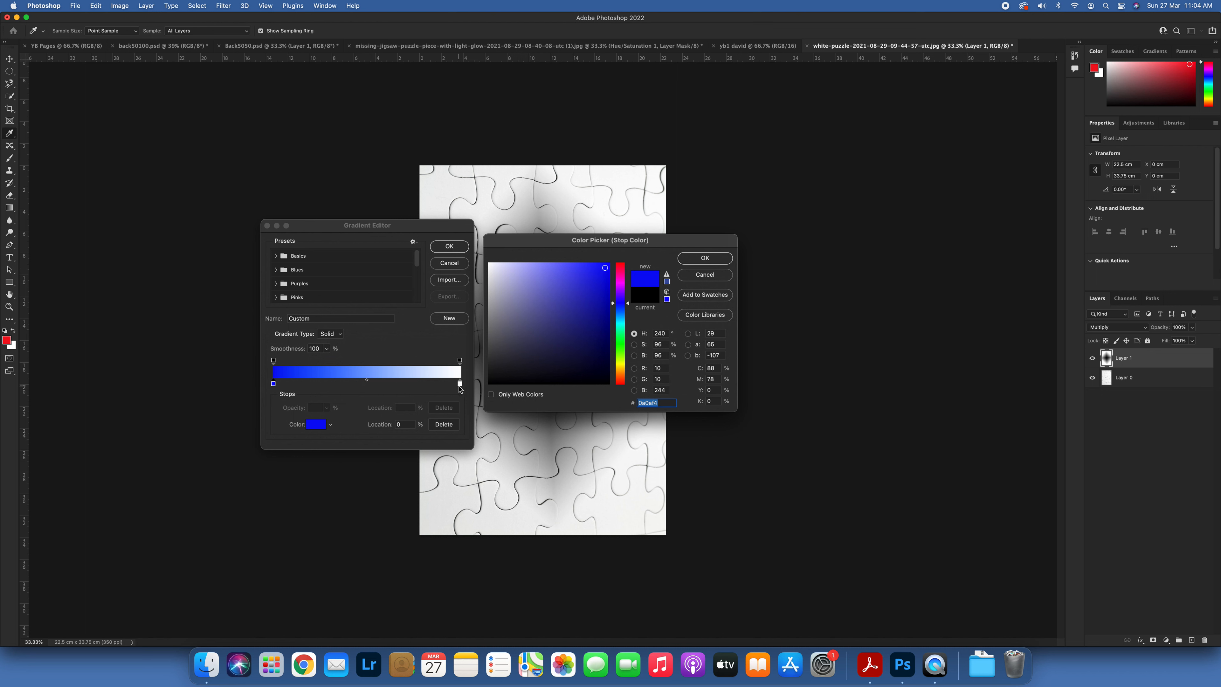
{"action": "left_click", "coordinate": [620, 342]}
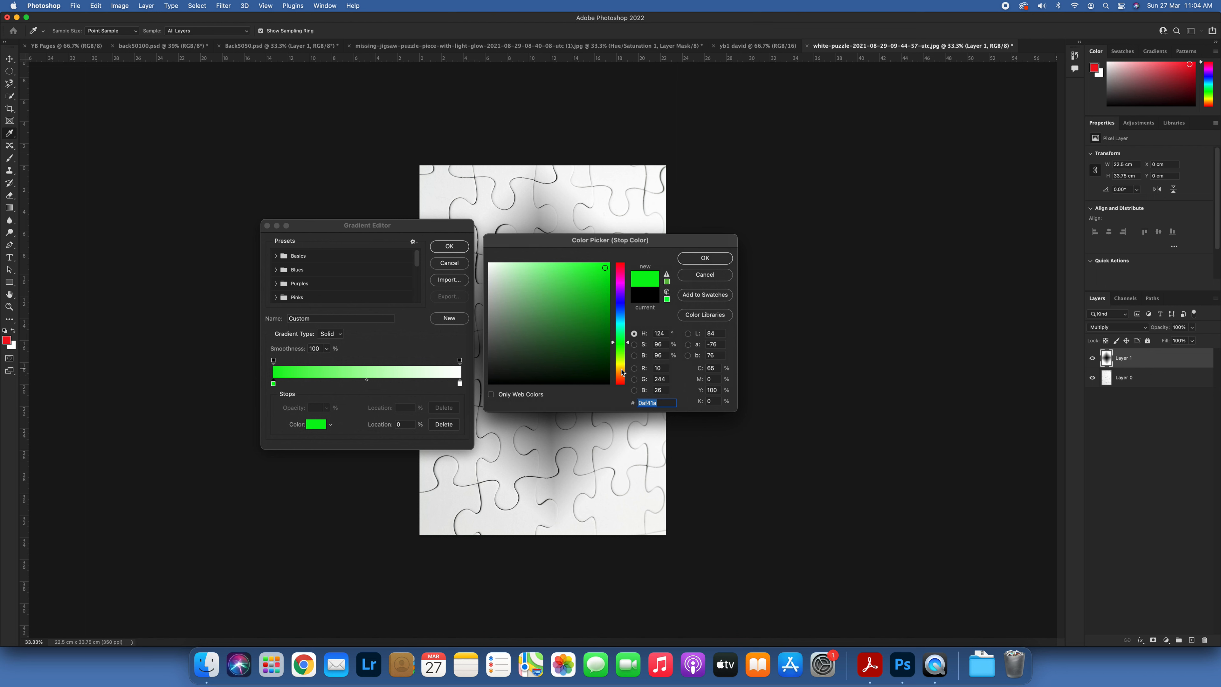
{"action": "left_click_drag", "start_coordinate": [627, 344], "coordinate": [623, 370]}
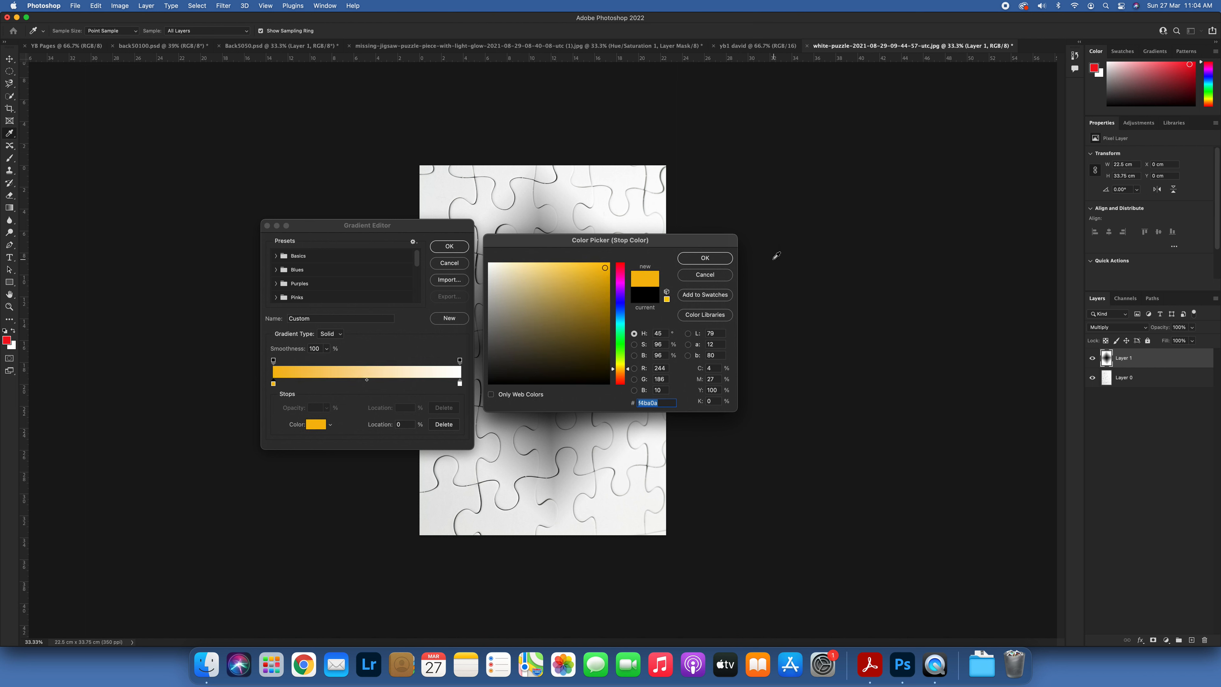
{"action": "left_click", "coordinate": [722, 263]}
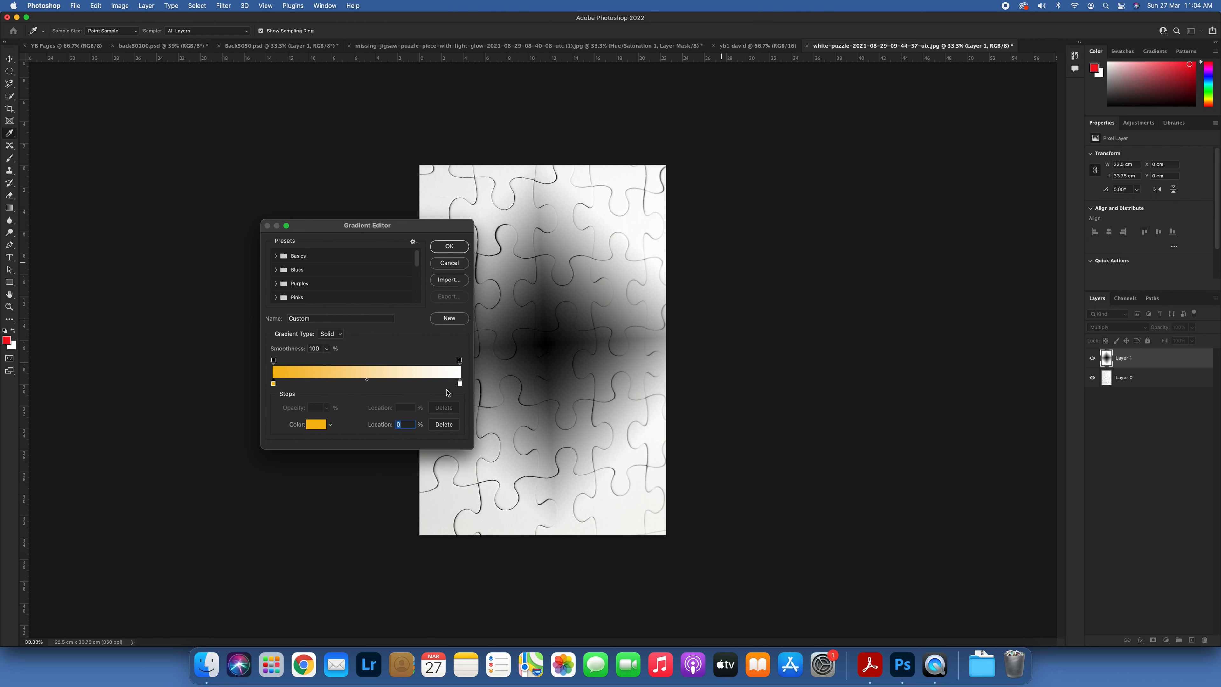
Step: Change the gradient's ending white colour stop to red (RGB 239, 5, 5) and accept the edited gradient
{"action": "left_click", "coordinate": [460, 384]}
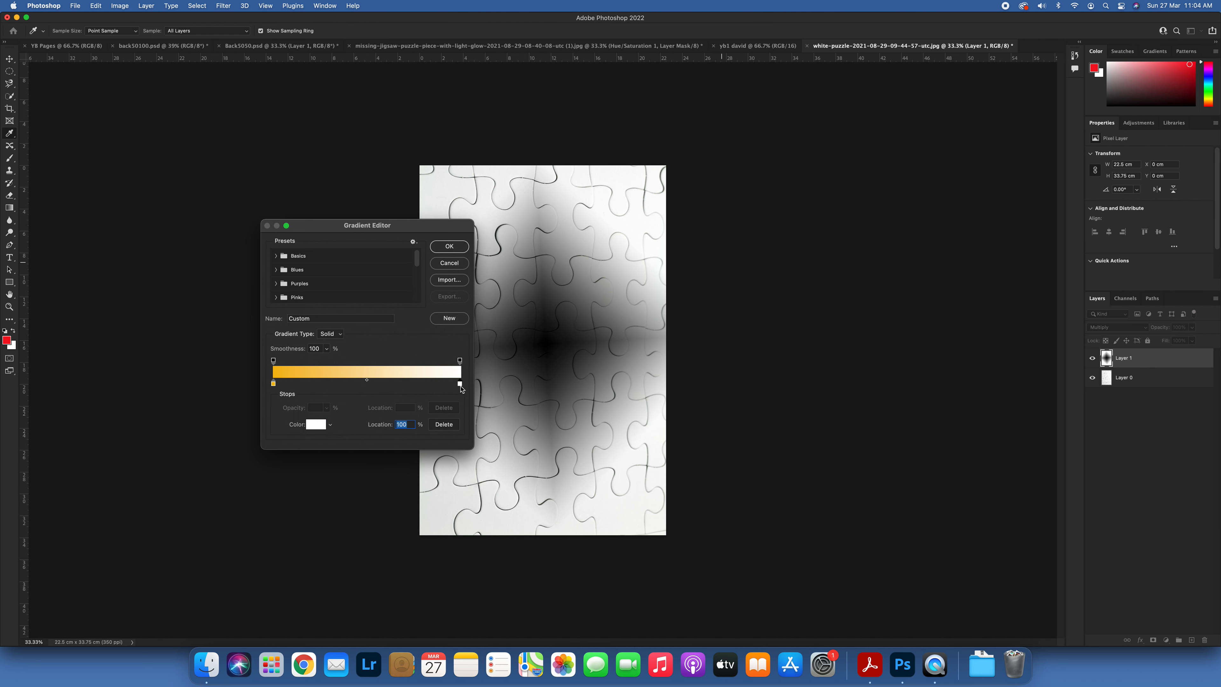
{"action": "left_click", "coordinate": [312, 426]}
{"action": "left_click", "coordinate": [608, 270]}
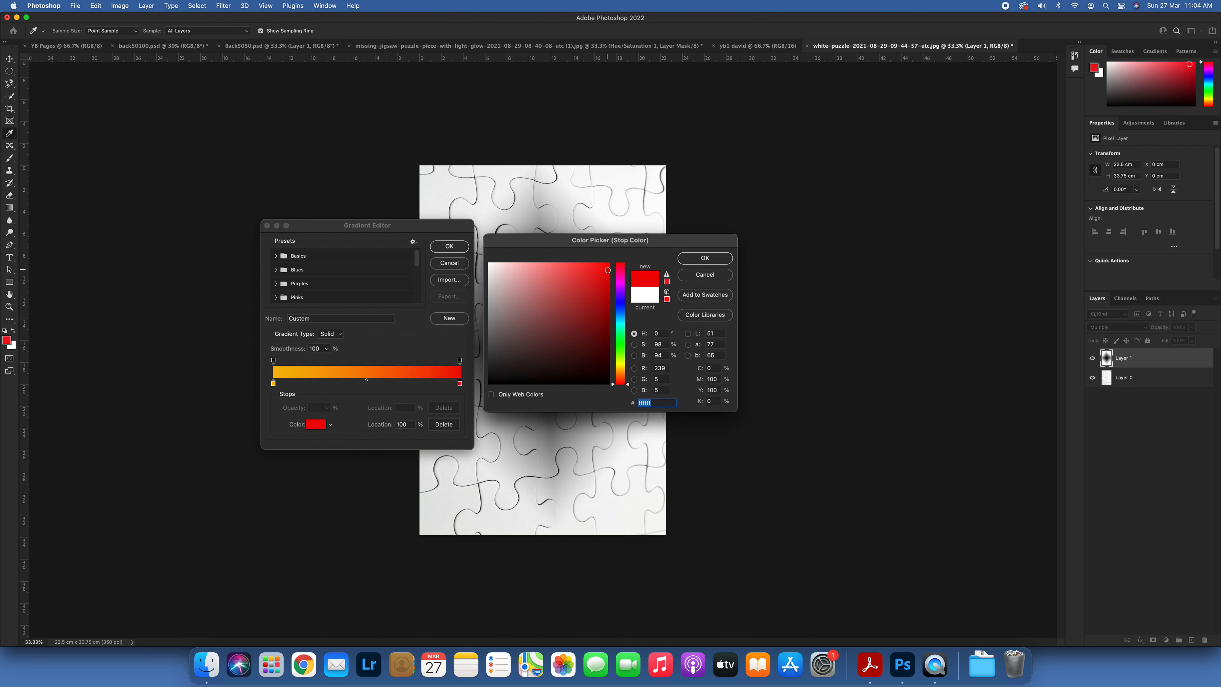
{"action": "left_click", "coordinate": [705, 258]}
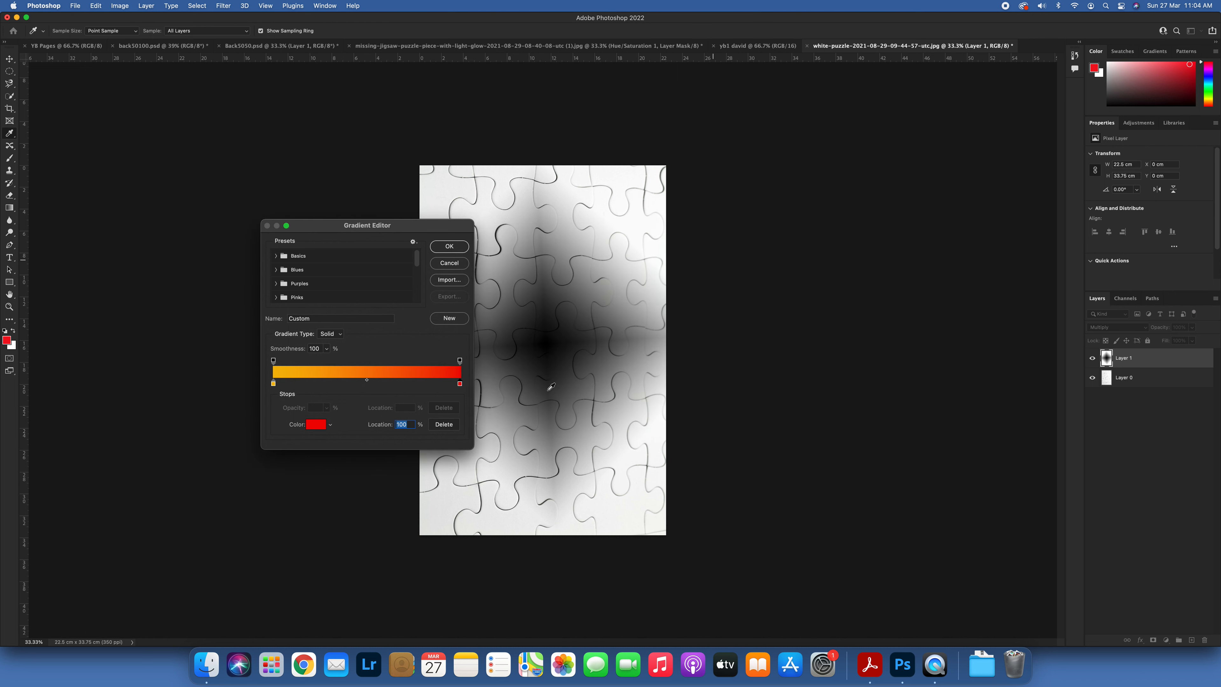
{"action": "left_click", "coordinate": [449, 246]}
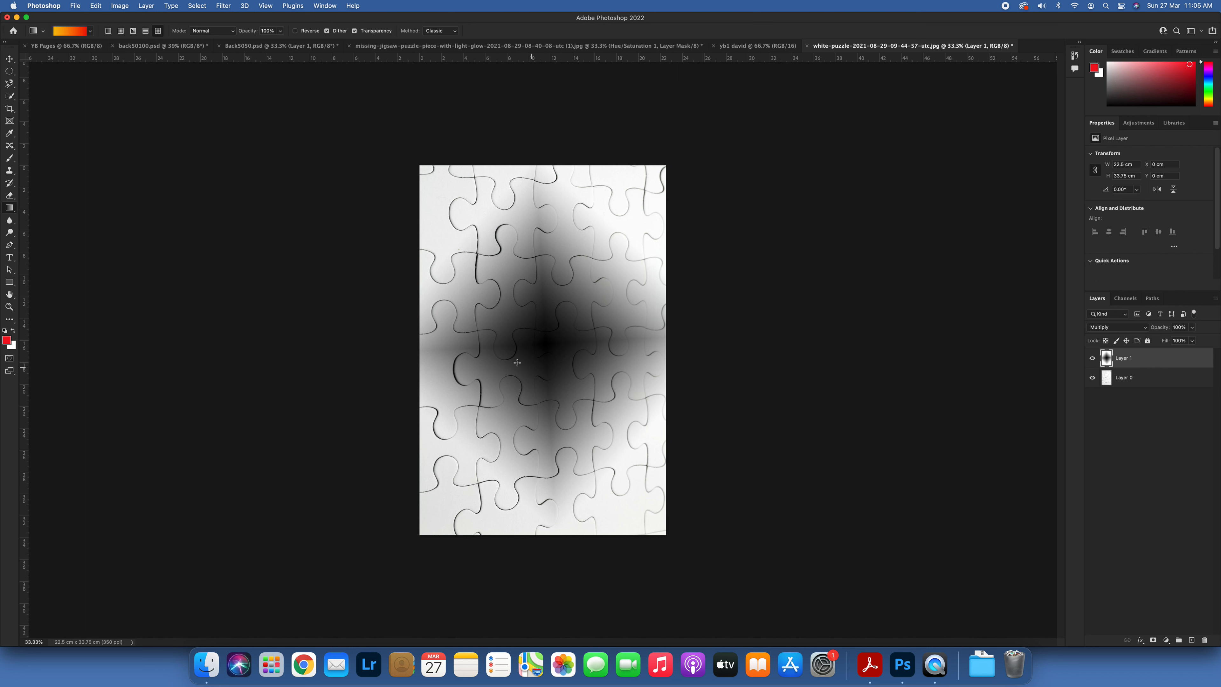
Step: Apply a linear orange-to-red gradient to Layer 1, first from top to bottom, and again diagonally from the lower-right to the upper-left corner
{"action": "left_click", "coordinate": [108, 32]}
{"action": "left_click_drag", "start_coordinate": [482, 180], "coordinate": [500, 524]}
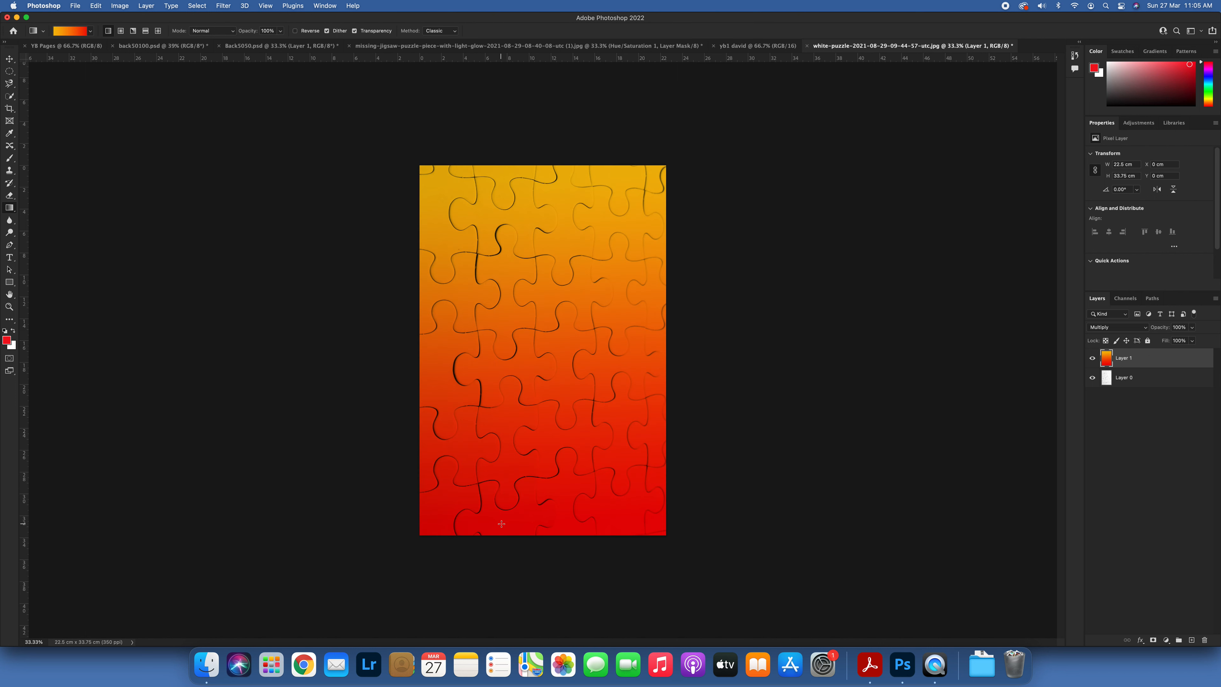
{"action": "left_click_drag", "start_coordinate": [652, 522], "coordinate": [418, 201]}
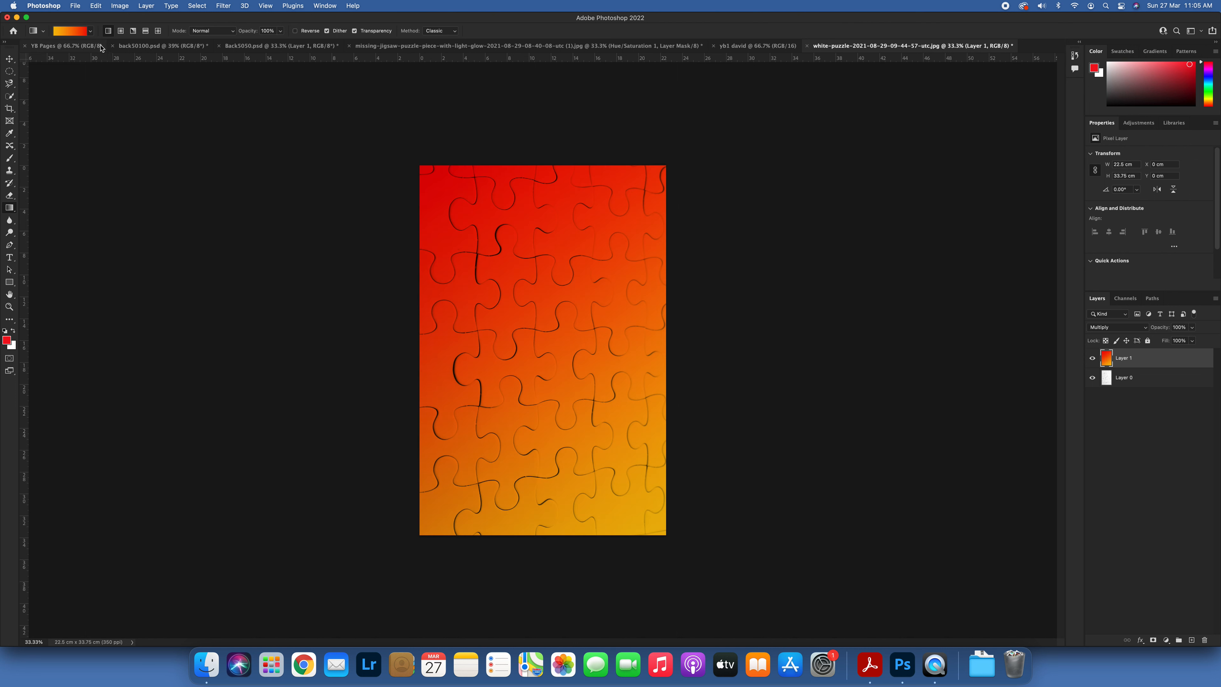
Step: Edit the gradient, moving the orange-yellow colour stop inward to about a third and the red stop to 66%, and accept it
{"action": "left_click", "coordinate": [79, 32]}
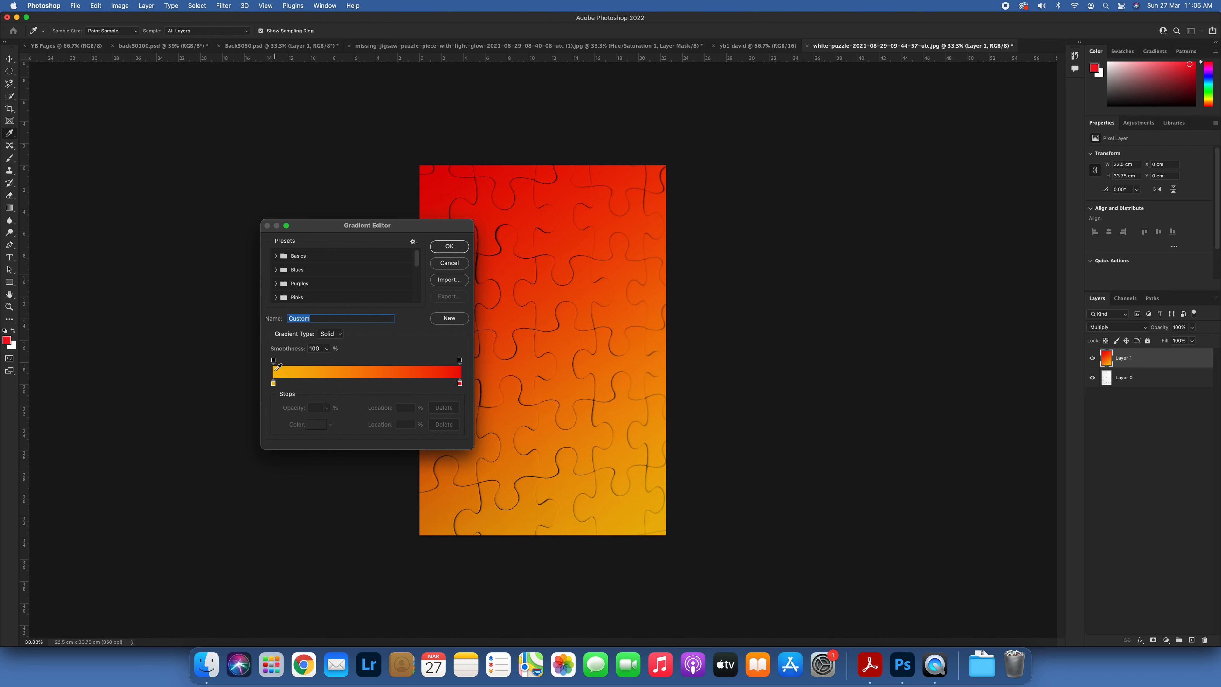
{"action": "left_click_drag", "start_coordinate": [273, 361], "coordinate": [322, 385]}
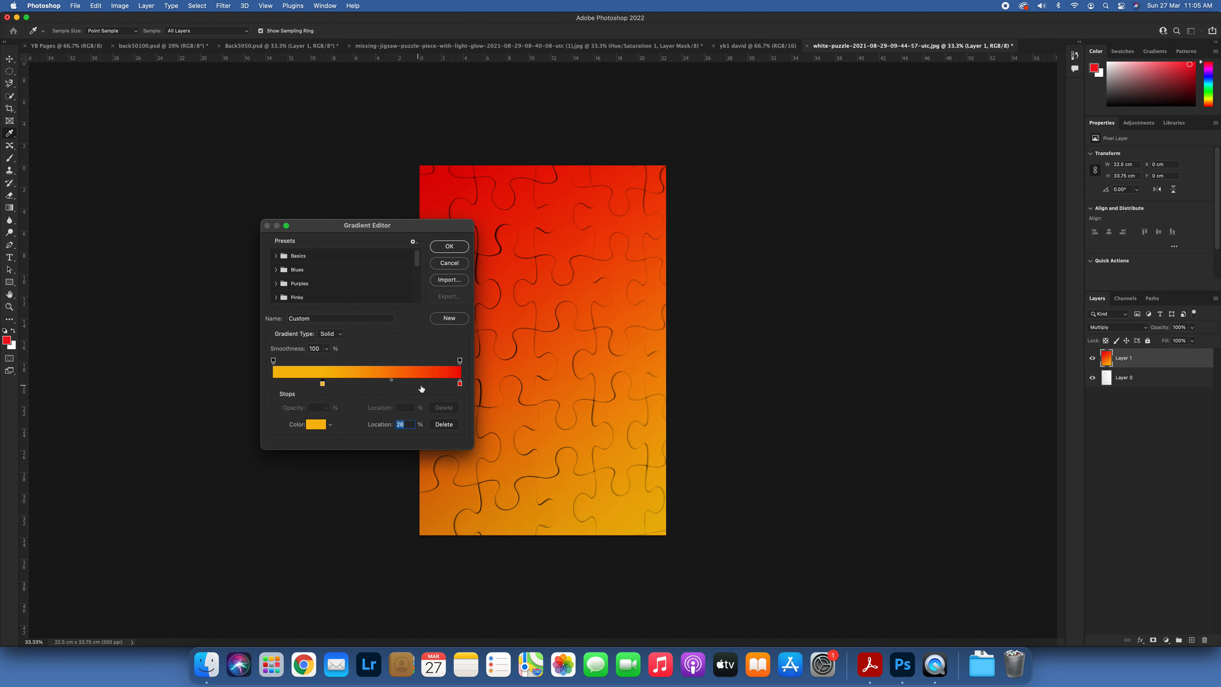
{"action": "left_click_drag", "start_coordinate": [459, 383], "coordinate": [403, 384]}
{"action": "left_click_drag", "start_coordinate": [322, 383], "coordinate": [398, 386]}
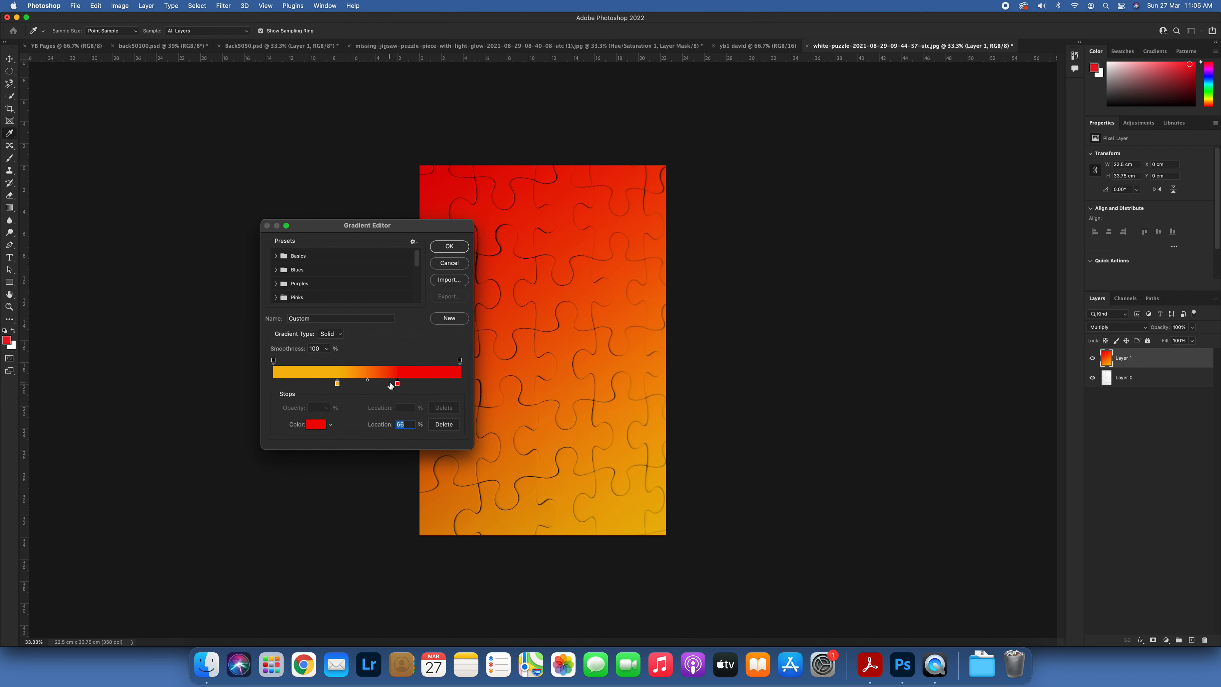
{"action": "left_click", "coordinate": [449, 246]}
Step: Try the tightened gradient on Layer 1, once vertically from top to bottom and once diagonally towards the lower right
{"action": "left_click_drag", "start_coordinate": [519, 179], "coordinate": [526, 369]}
{"action": "left_click_drag", "start_coordinate": [532, 523], "coordinate": [532, 523]}
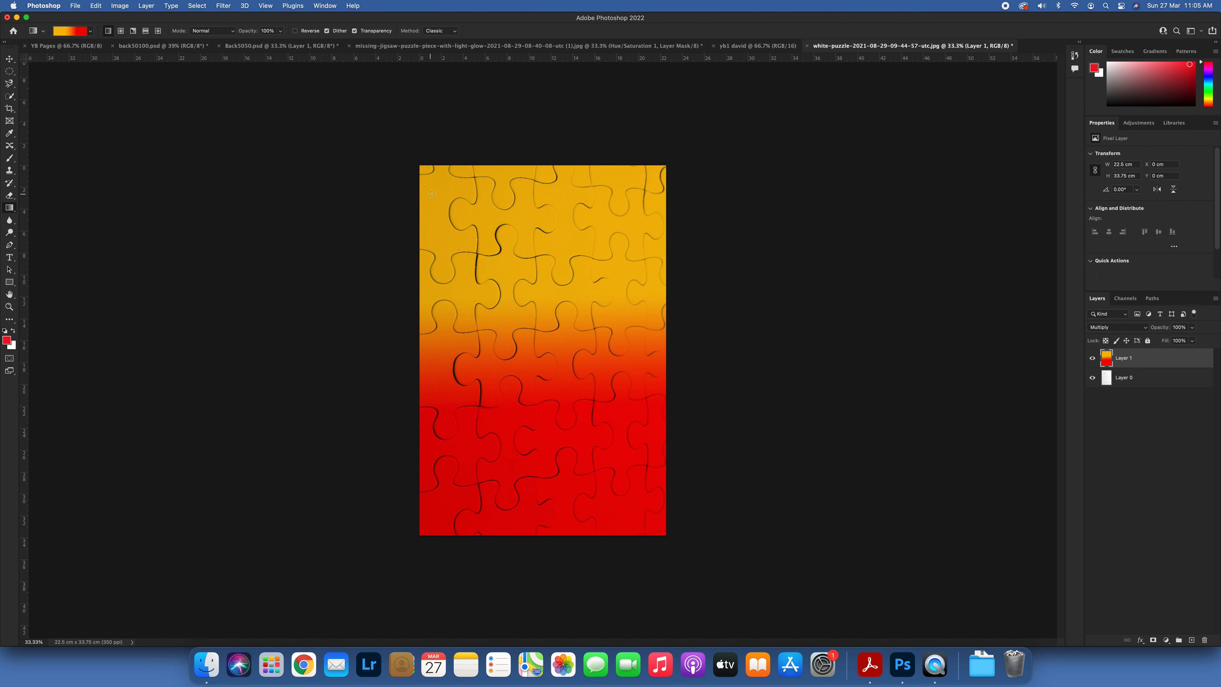
{"action": "left_click_drag", "start_coordinate": [557, 370], "coordinate": [619, 485]}
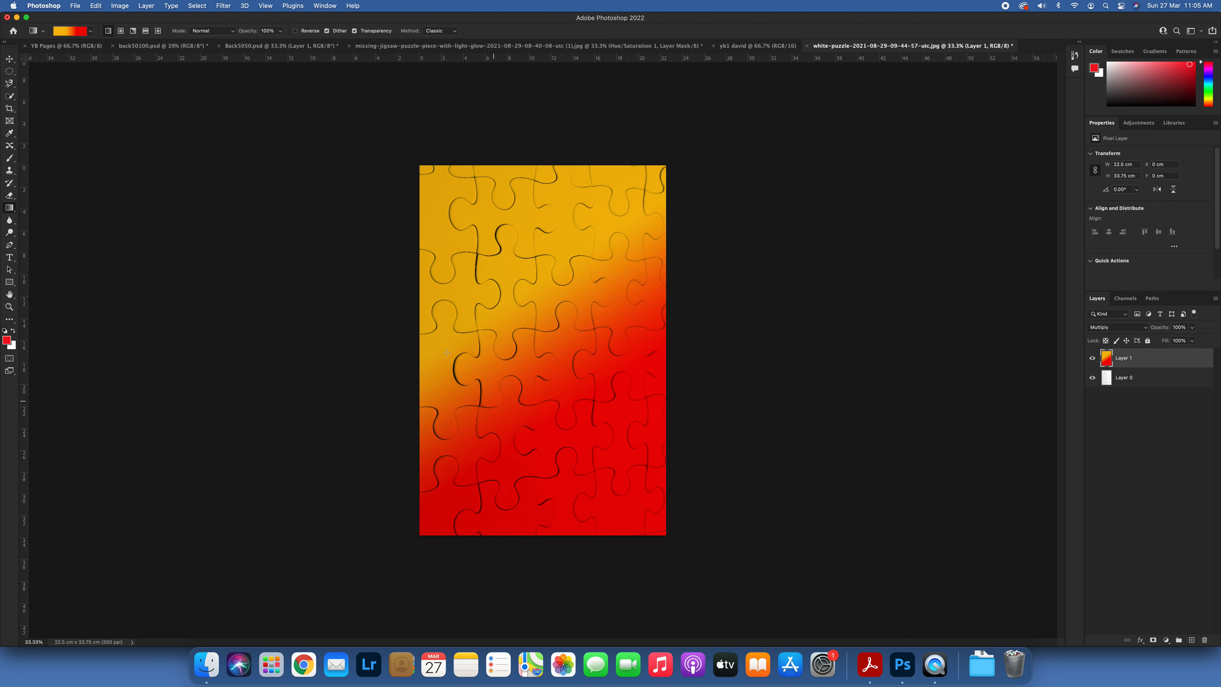
Step: Edit the gradient again, moving the orange-yellow stop back to location 0% and the red stop to 100%
{"action": "left_click", "coordinate": [80, 32]}
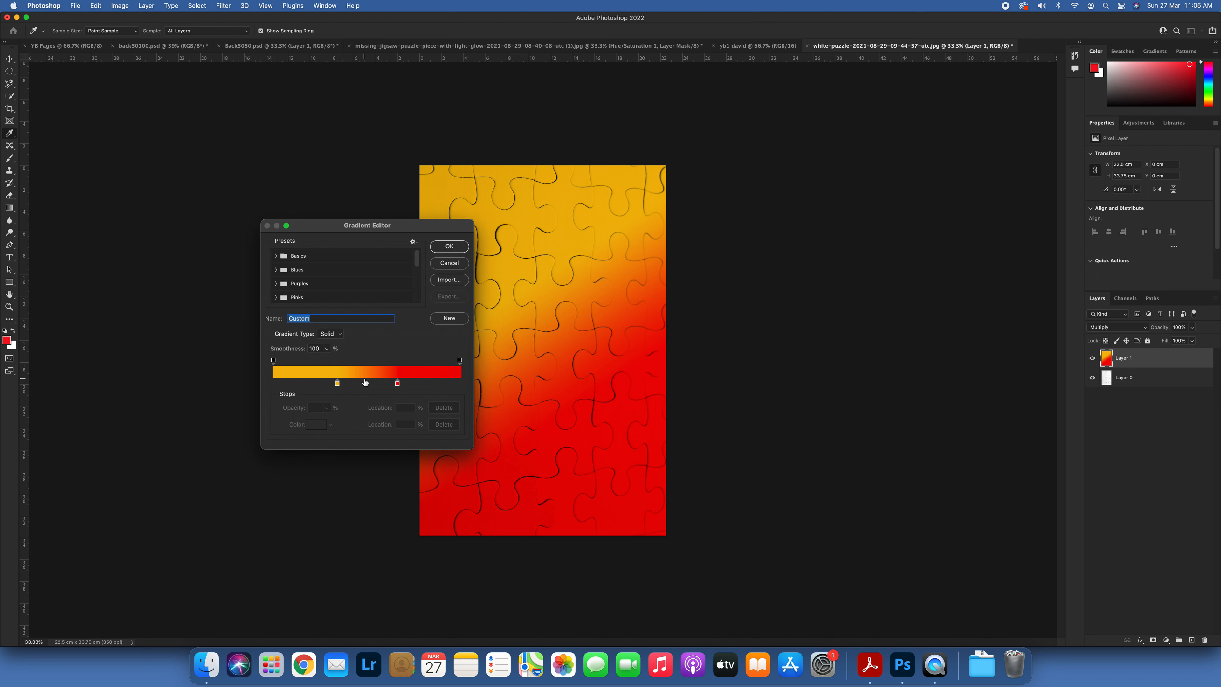
{"action": "left_click_drag", "start_coordinate": [336, 384], "coordinate": [273, 384]}
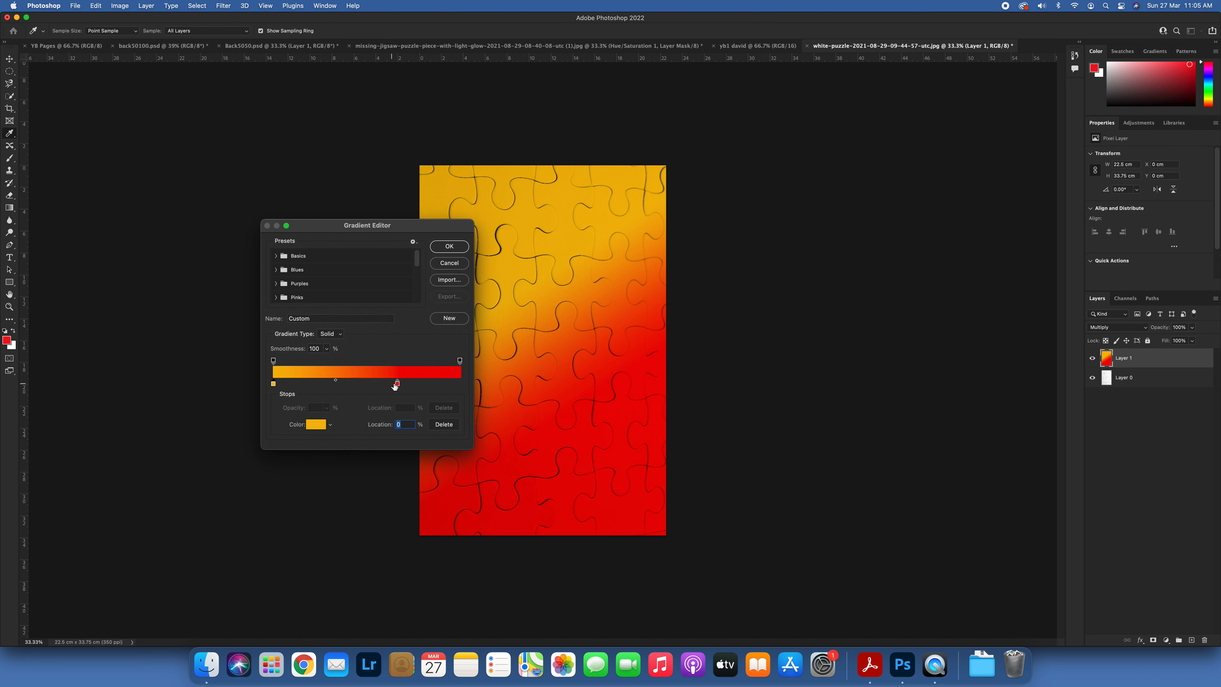
{"action": "left_click_drag", "start_coordinate": [397, 384], "coordinate": [460, 388]}
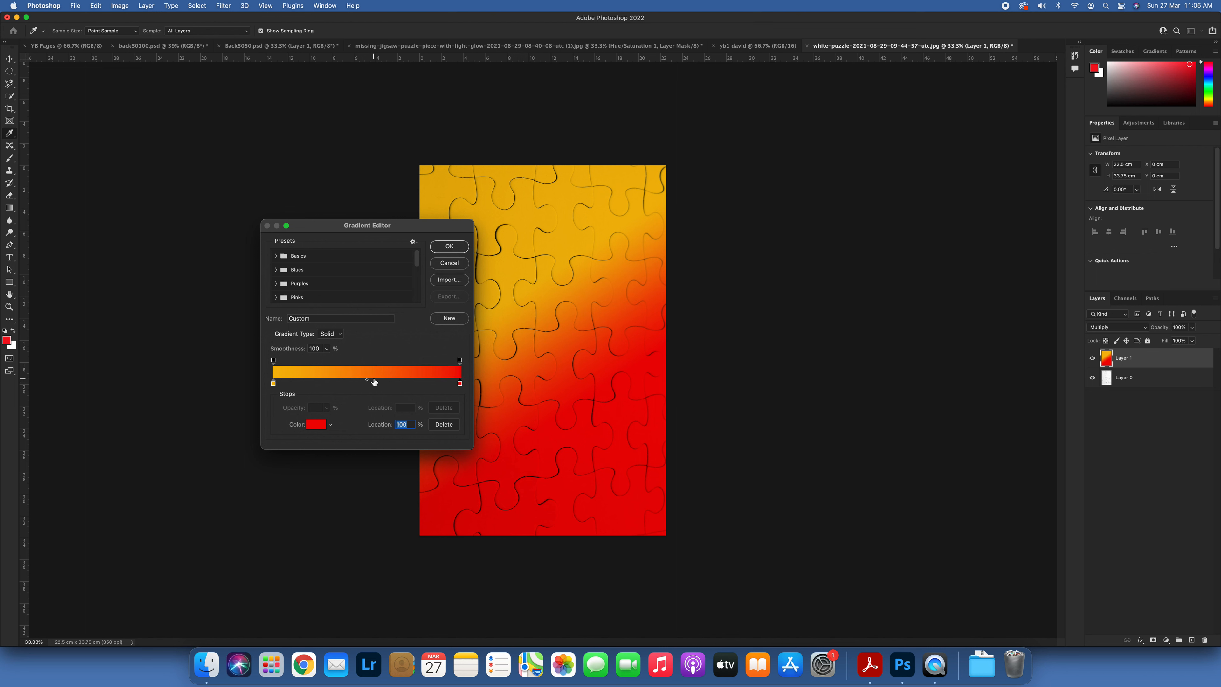
Step: Add a middle colour stop at 50%, set it to magenta ef05e1, and accept the edited gradient
{"action": "left_click", "coordinate": [367, 381]}
{"action": "left_click", "coordinate": [367, 386]}
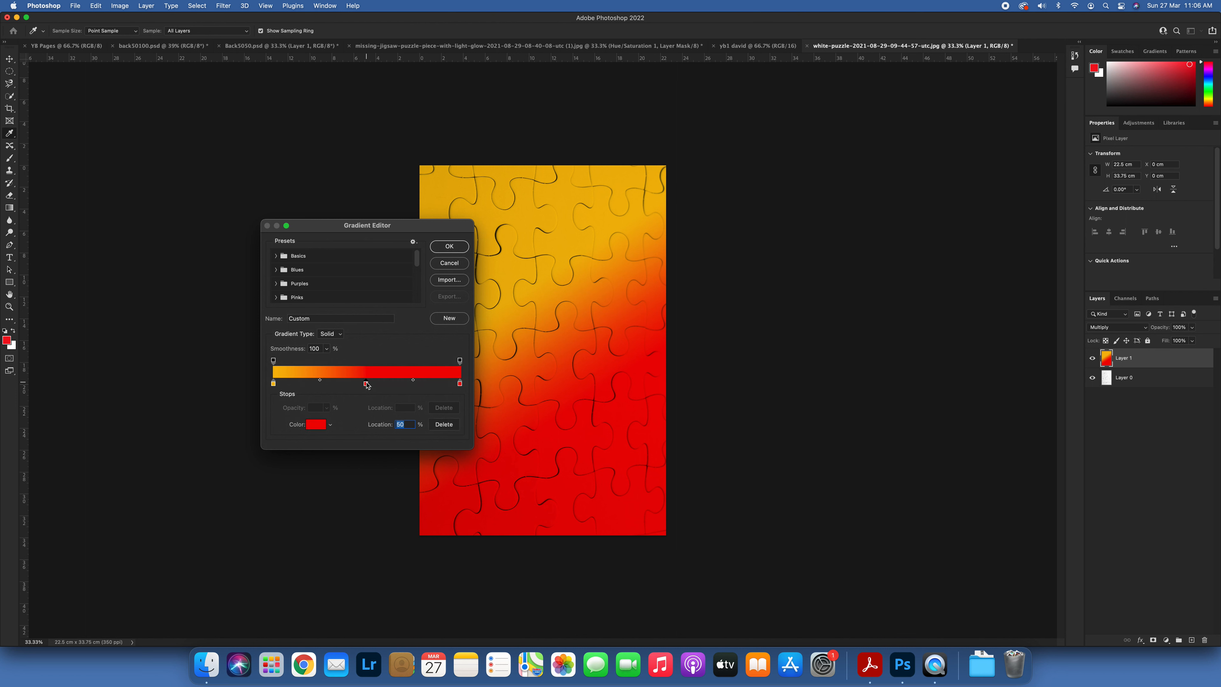
{"action": "left_click", "coordinate": [315, 424]}
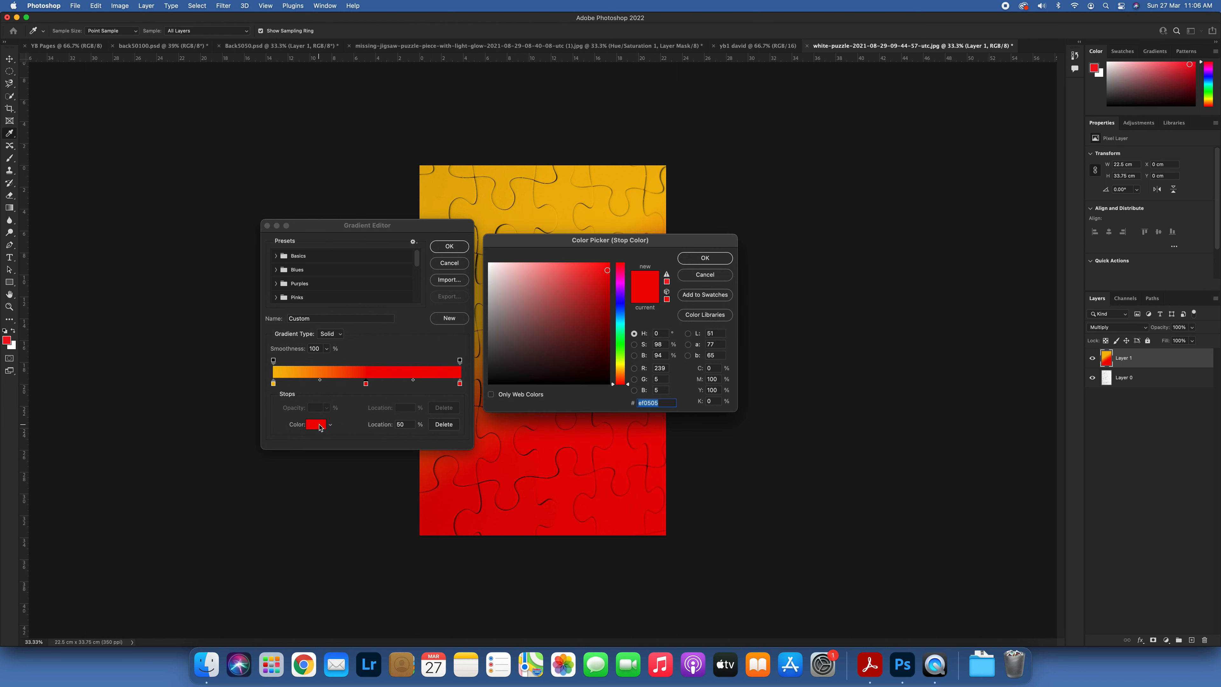
{"action": "left_click", "coordinate": [619, 281]}
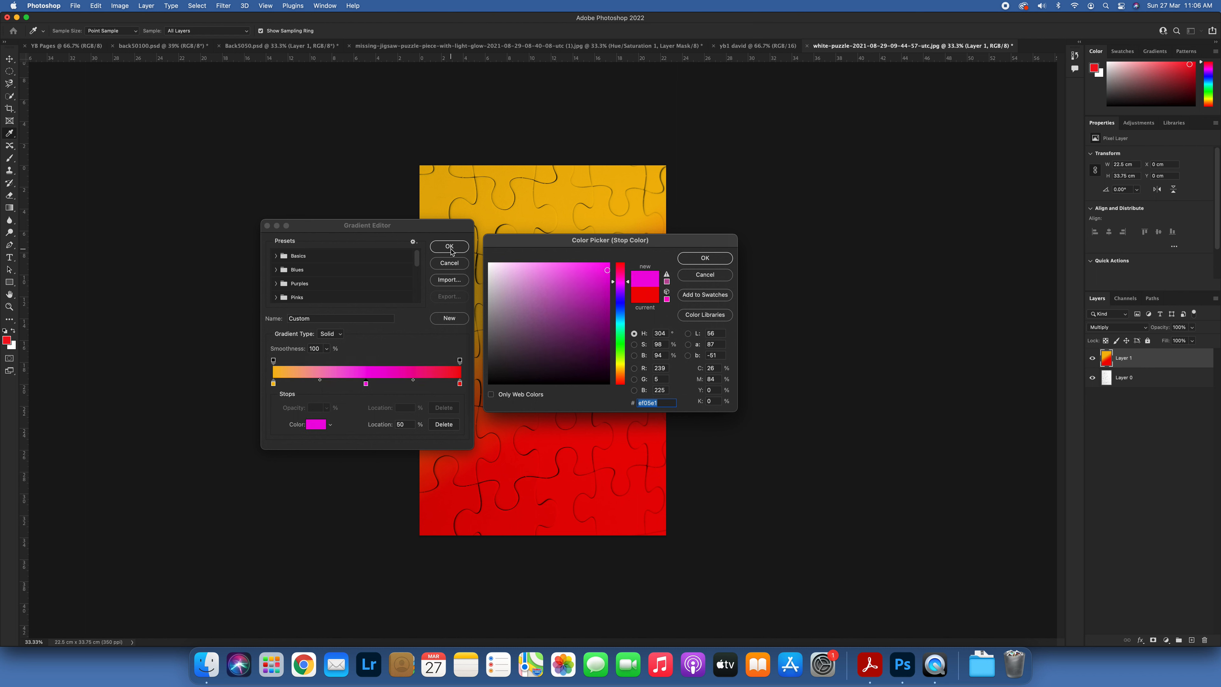
{"action": "left_click", "coordinate": [706, 255]}
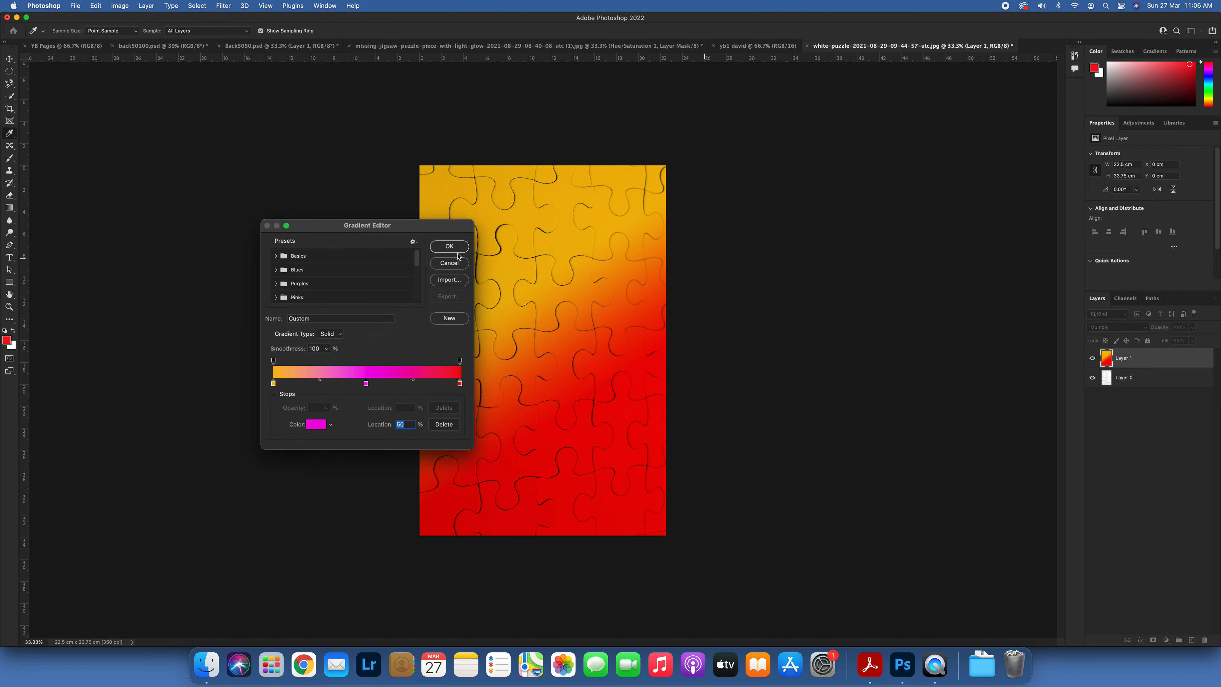
{"action": "left_click", "coordinate": [449, 246]}
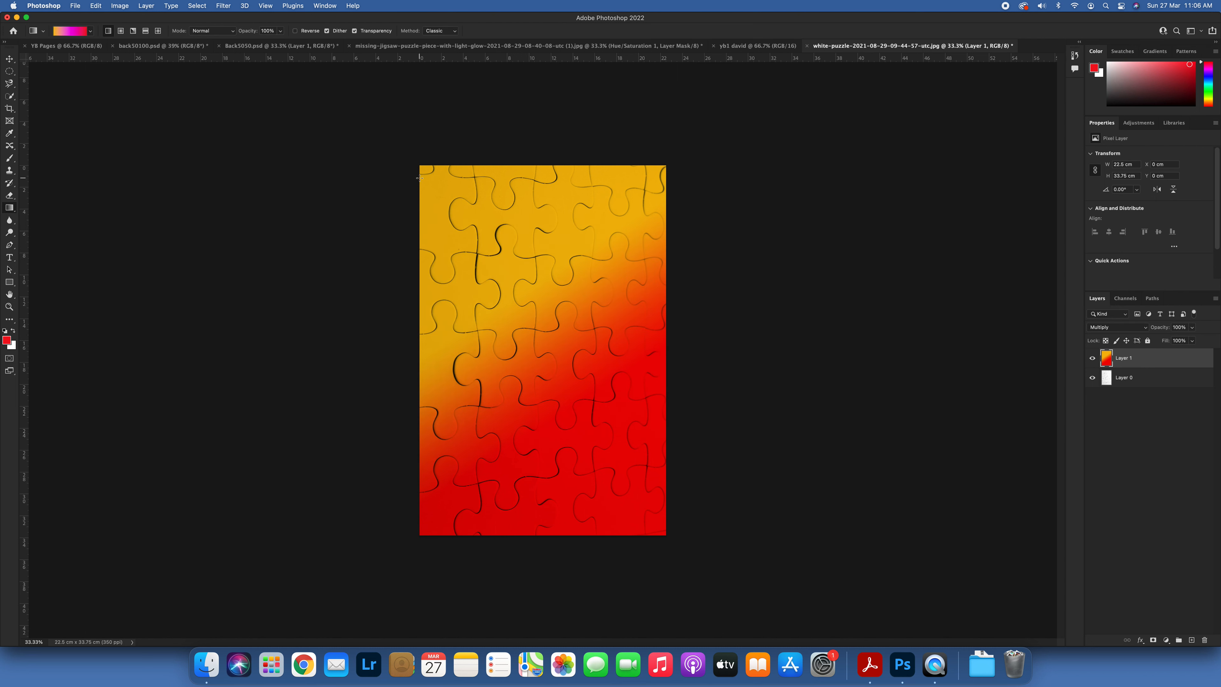
Step: Apply the three-colour gradient to Layer 1 diagonally and vertically, ending with a diagonal from the lower-right to the upper-left corner
{"action": "left_click_drag", "start_coordinate": [426, 175], "coordinate": [657, 527]}
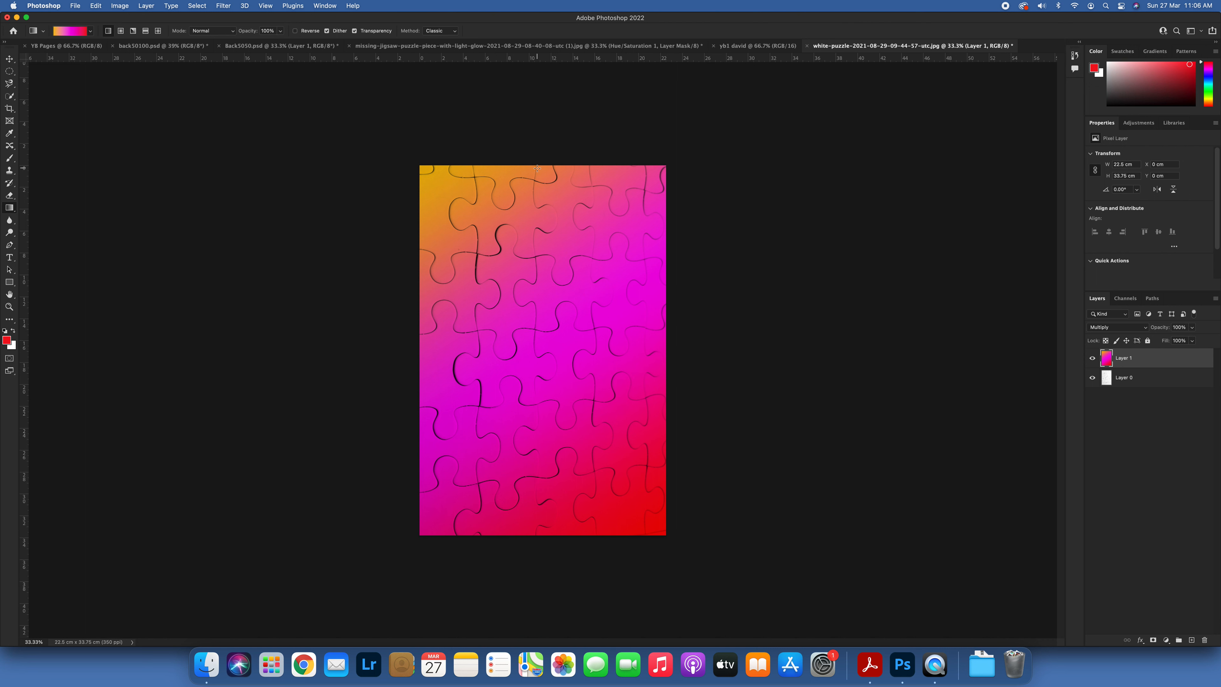
{"action": "left_click_drag", "start_coordinate": [552, 498], "coordinate": [548, 526]}
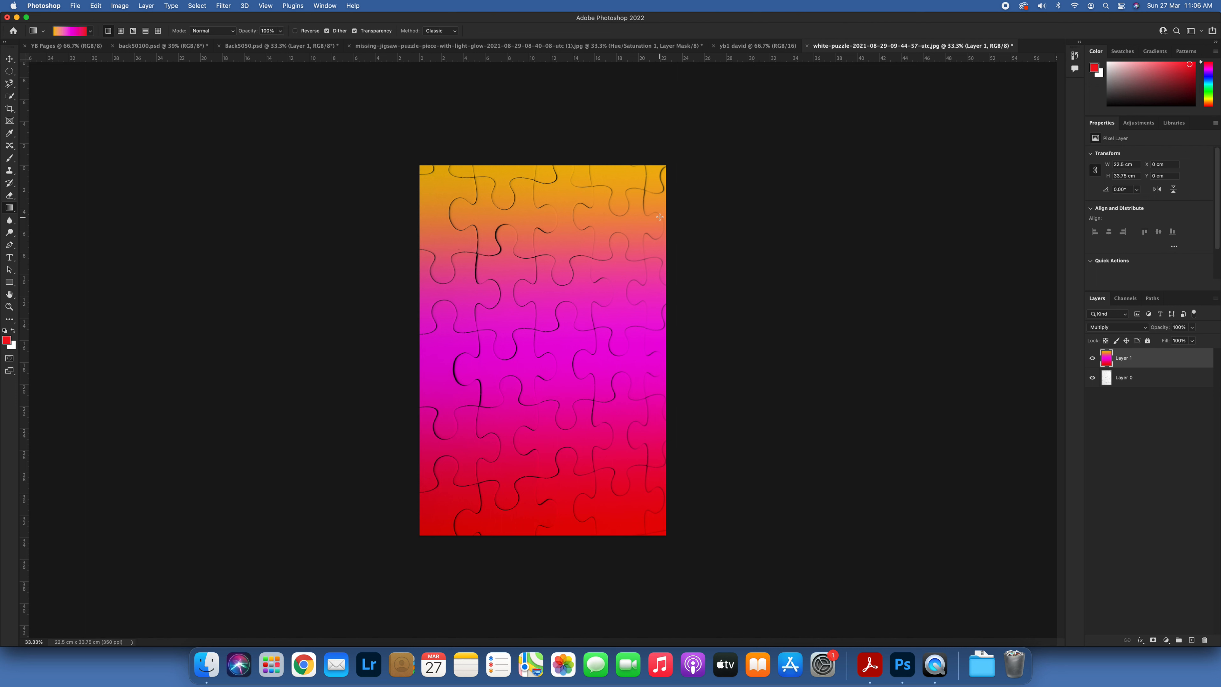
{"action": "left_click_drag", "start_coordinate": [482, 461], "coordinate": [456, 508]}
{"action": "left_click_drag", "start_coordinate": [498, 210], "coordinate": [454, 195]}
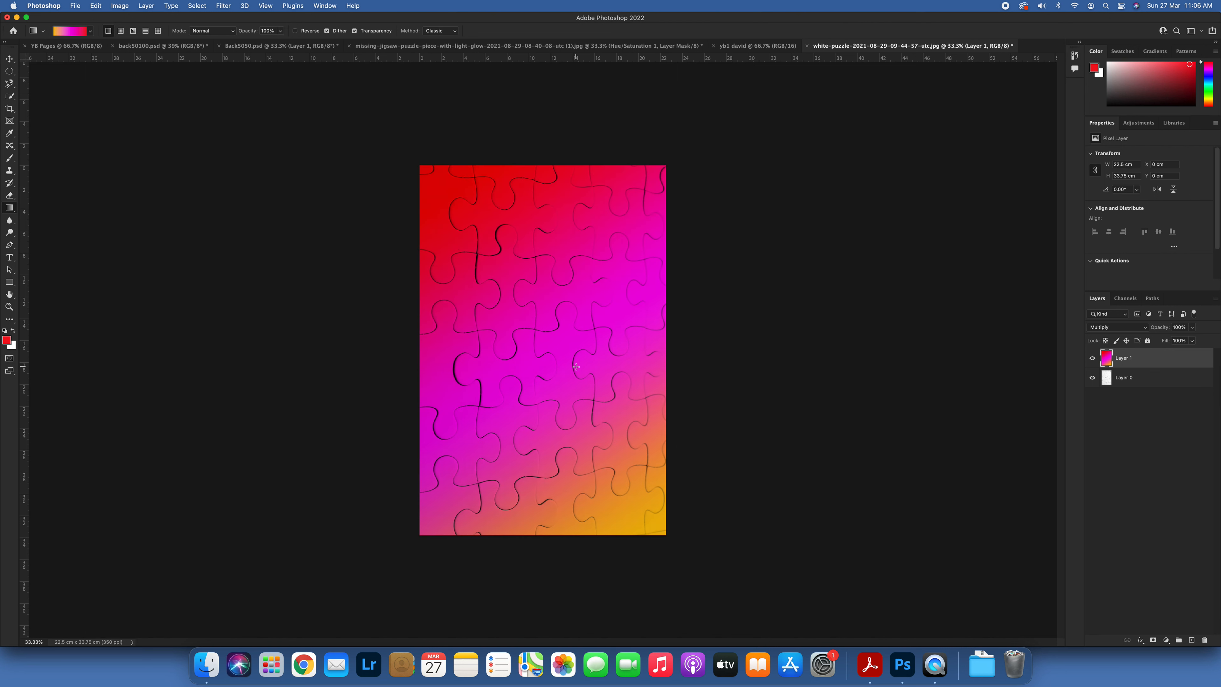